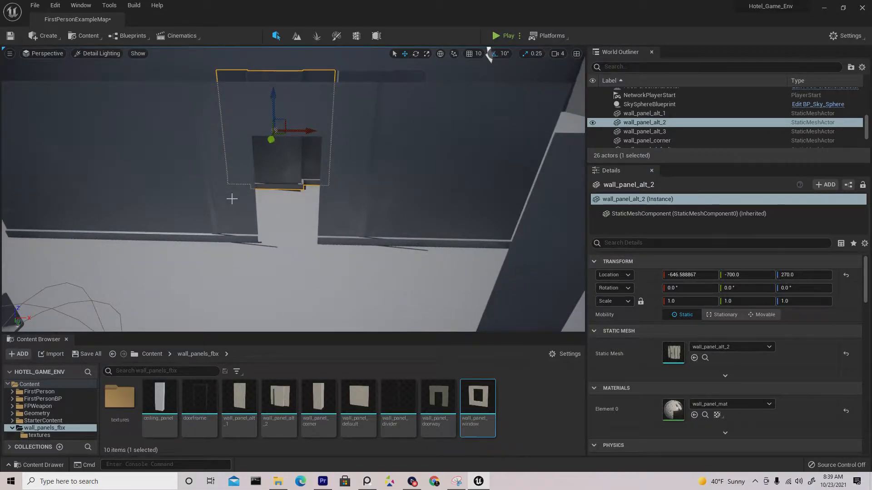
Step: Move the doorframe from behind the wall into the doorway panel's opening, at about X -930 and Y -404
{"action": "mouse_move", "coordinate": [267, 218]}
{"action": "right_mouse_down"}
{"action": "mouse_move", "coordinate": [263, 200]}
{"action": "mouse_move", "coordinate": [218, 202]}
{"action": "mouse_move", "coordinate": [267, 218]}
{"action": "right_mouse_up"}
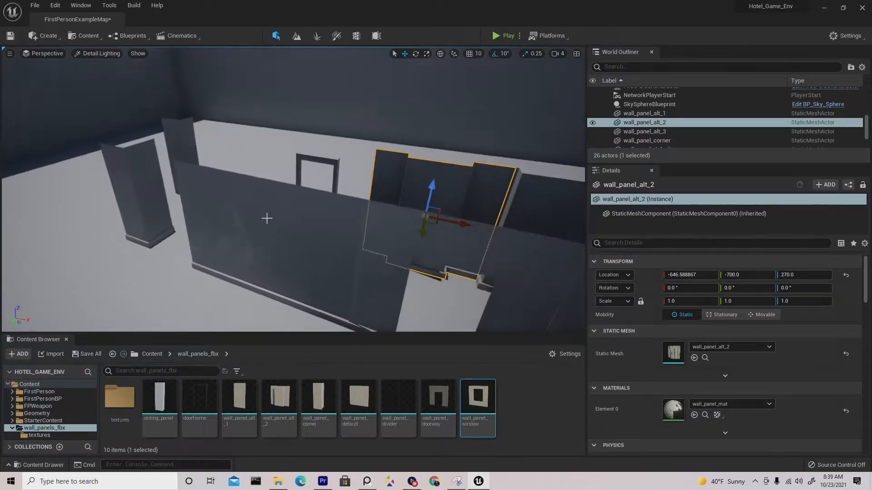
{"action": "left_click", "coordinate": [317, 159]}
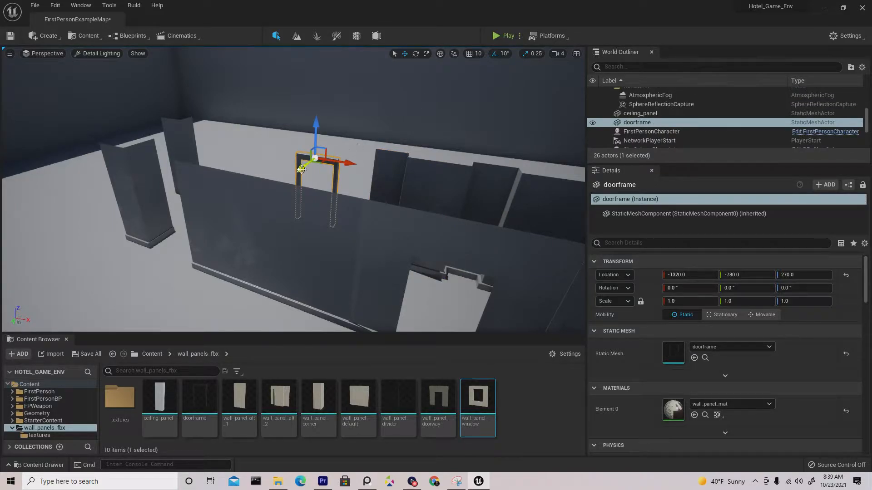
{"action": "left_click_drag", "start_coordinate": [301, 169], "coordinate": [246, 248]}
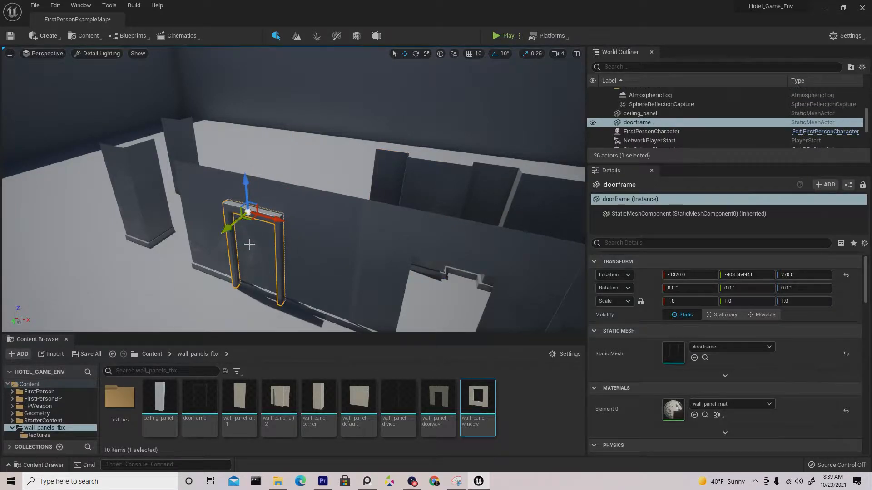
{"action": "left_click_drag", "start_coordinate": [274, 218], "coordinate": [500, 280]}
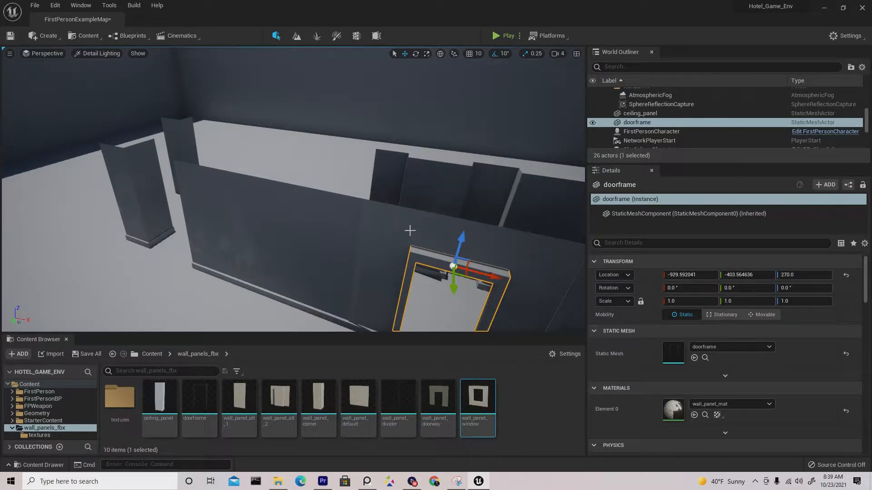
Step: Push the doorframe slightly deeper into the doorway panel, to about Y -411
{"action": "key", "text": "f"}
{"action": "right_click_drag", "start_coordinate": [286, 202], "coordinate": [395, 204]}
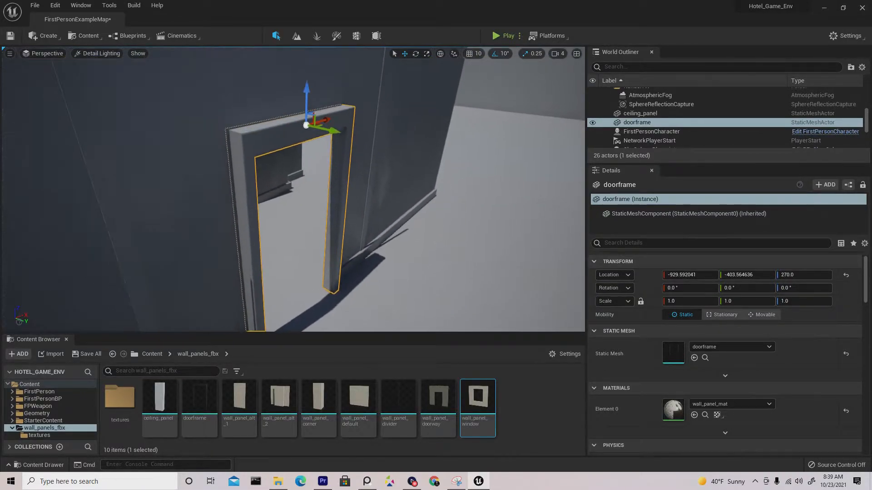
{"action": "left_click_drag", "start_coordinate": [331, 131], "coordinate": [323, 130]}
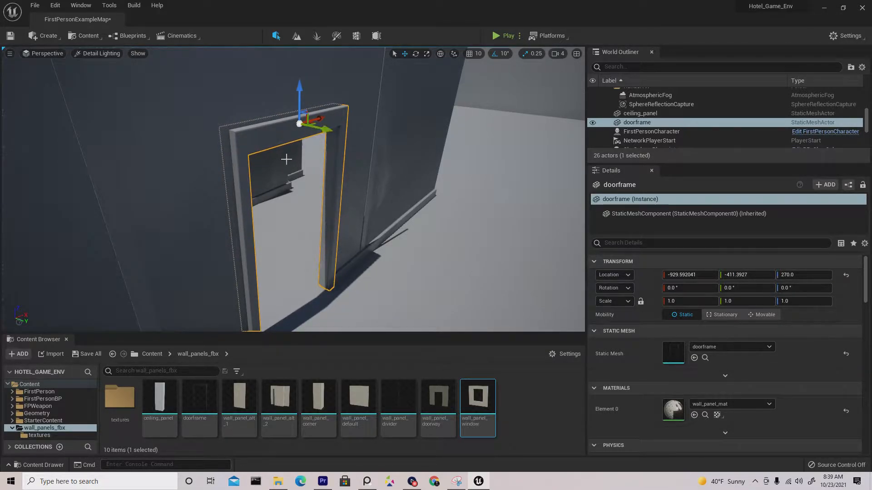
{"action": "right_click_drag", "start_coordinate": [286, 160], "coordinate": [290, 203]}
{"action": "right_click_drag", "start_coordinate": [531, 75], "coordinate": [542, 68]}
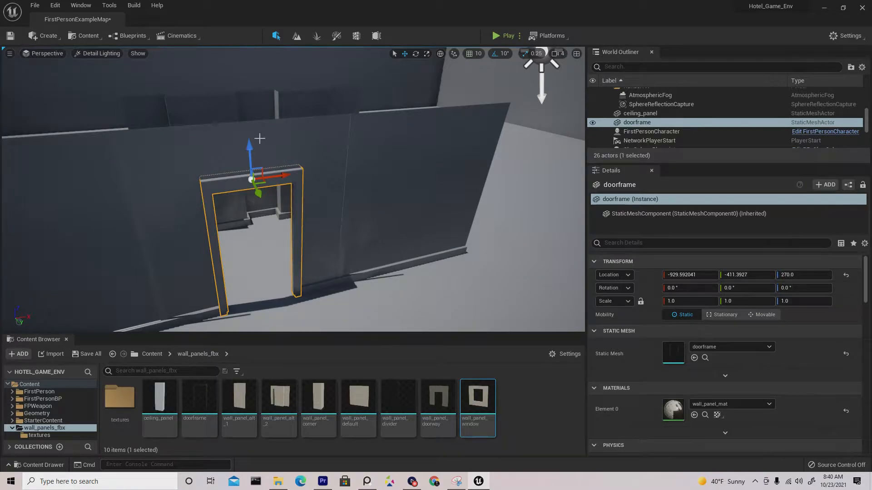
{"action": "right_click_drag", "start_coordinate": [217, 109], "coordinate": [245, 109]}
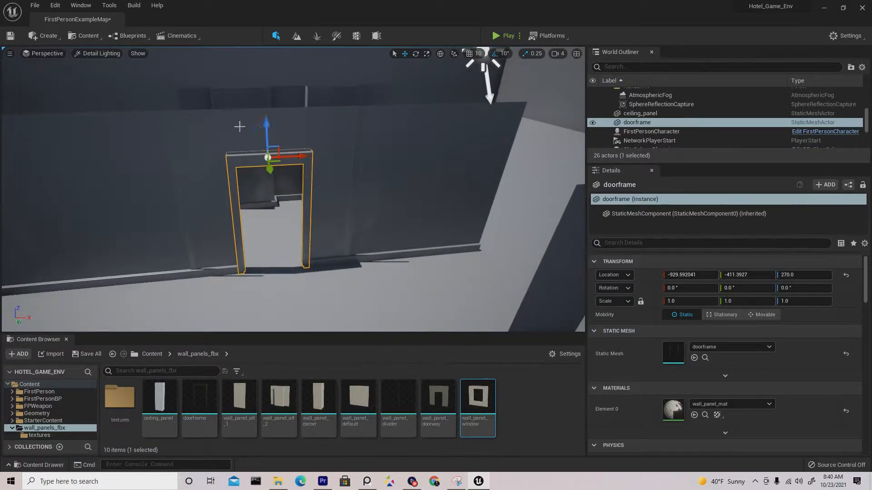
Step: Select the doorway wall panel and switch the viewport from Detail Lighting to Lit view mode
{"action": "left_click", "coordinate": [224, 140]}
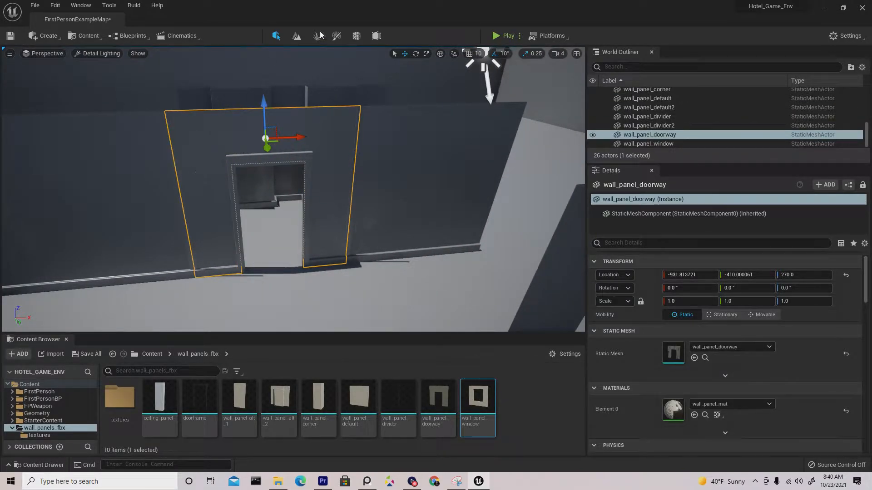
{"action": "left_click", "coordinate": [110, 54]}
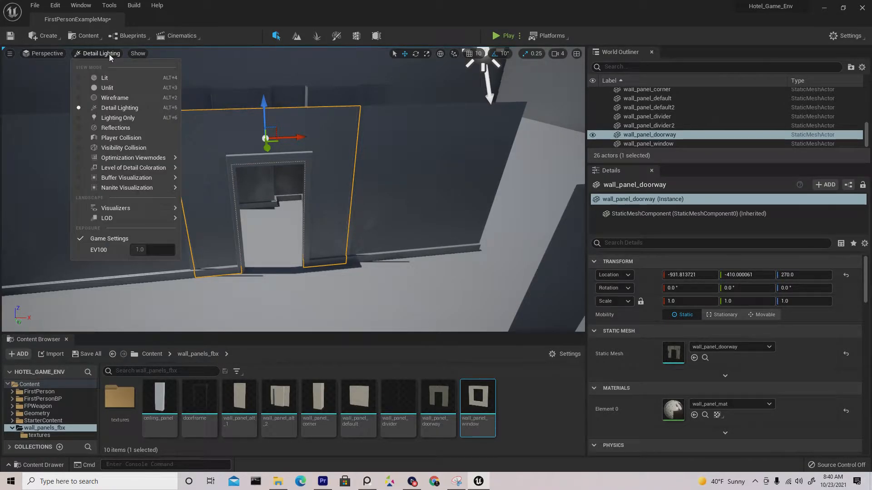
{"action": "left_click", "coordinate": [104, 78]}
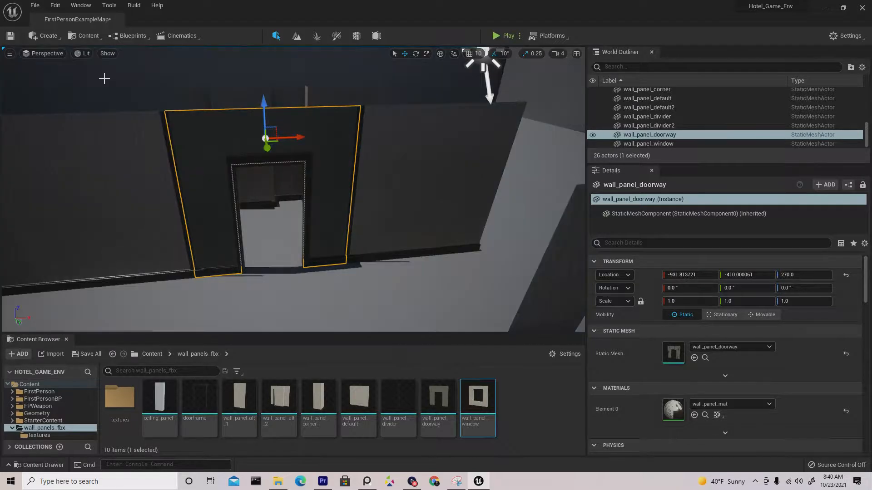
Step: Duplicate the doorway panel together with its doorframe and both dividers, and place the copy beyond the plain panel at the wall's +X end
{"action": "left_click", "coordinate": [173, 164]}
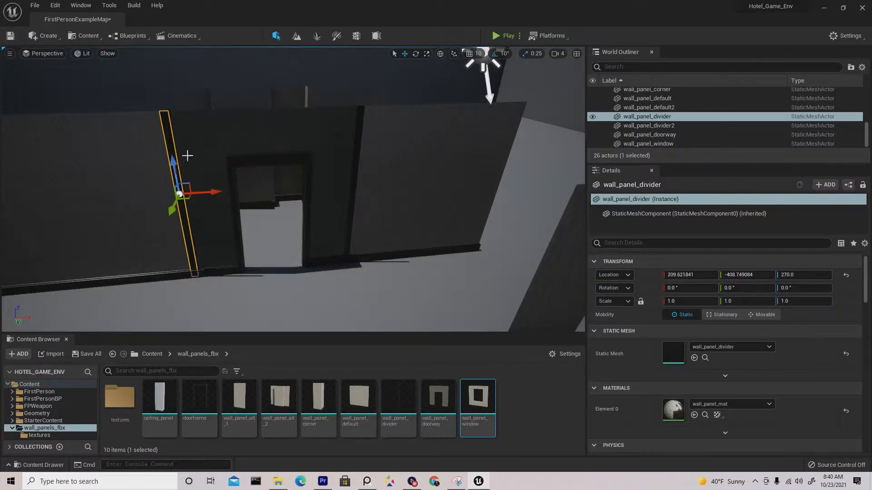
{"action": "left_click", "coordinate": [195, 144], "text": "ctrl"}
{"action": "left_click", "coordinate": [238, 159], "text": "ctrl"}
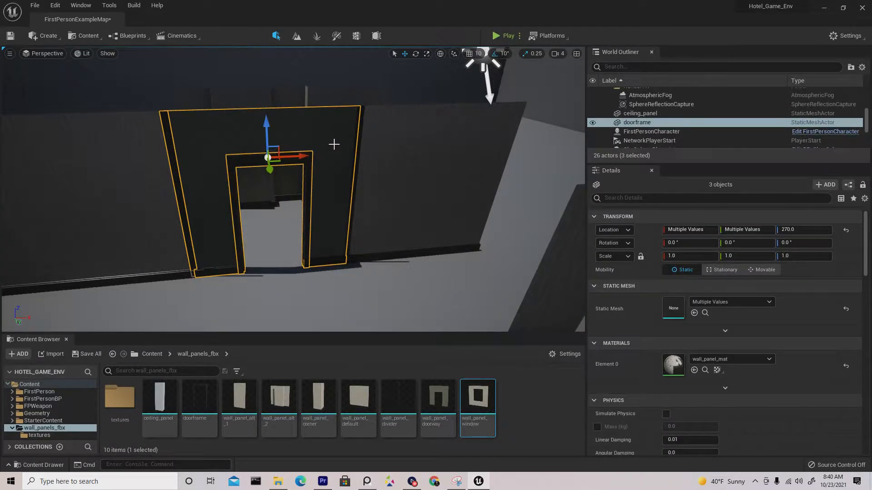
{"action": "left_click", "coordinate": [355, 140], "text": "ctrl"}
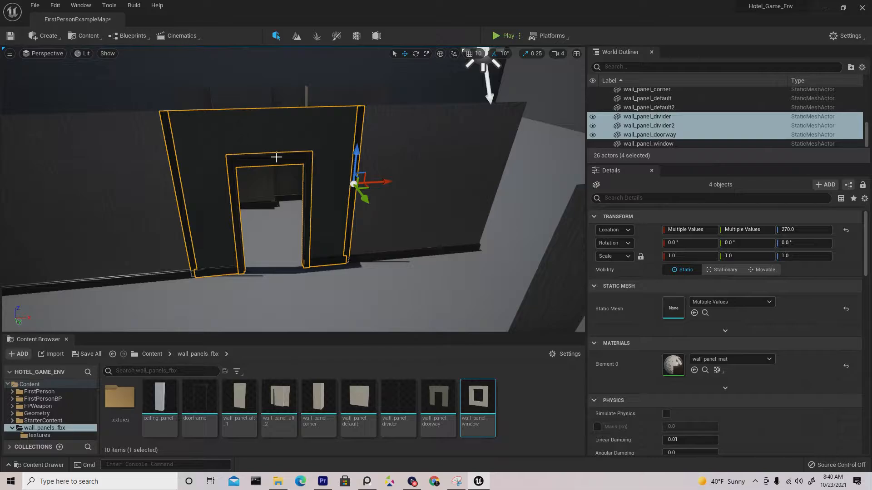
{"action": "key", "text": "ctrl+z"}
{"action": "left_click_drag", "start_coordinate": [379, 181], "coordinate": [672, 170], "text": "alt"}
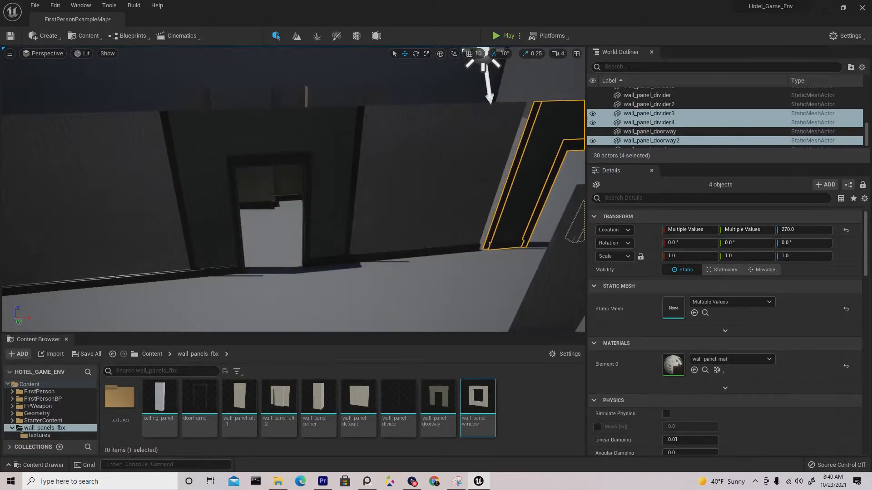
Step: Enlarge the viewport to full screen and shift the copied doorway set slightly along X to meet the neighbouring plain panel
{"action": "key", "text": "f"}
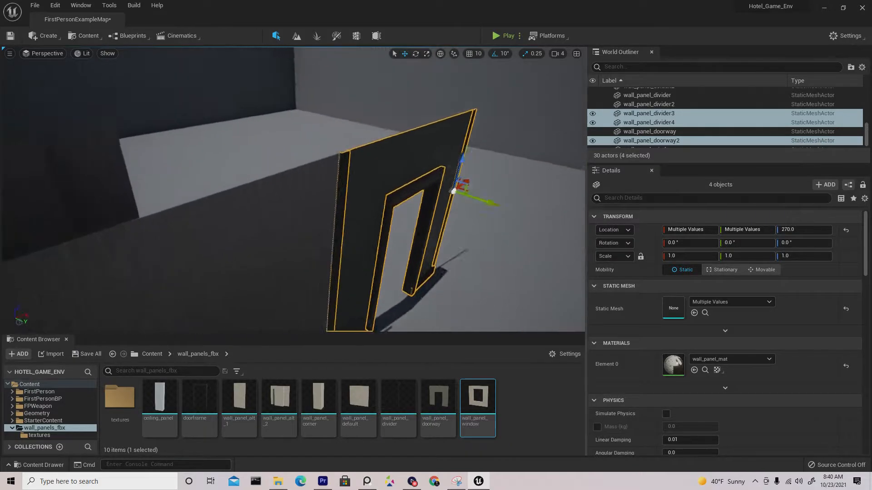
{"action": "right_click_drag", "start_coordinate": [345, 191], "coordinate": [361, 173]}
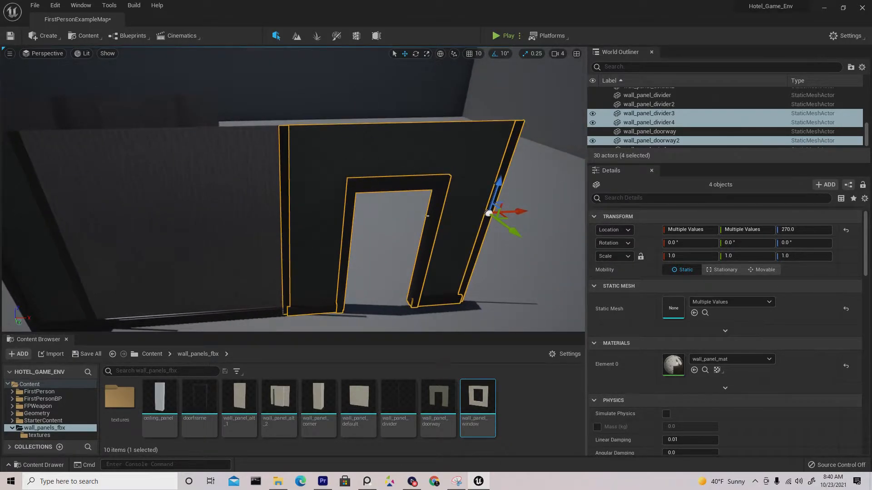
{"action": "key", "text": "F11"}
{"action": "right_click_drag", "start_coordinate": [358, 237], "coordinate": [395, 245]}
{"action": "mouse_move", "coordinate": [395, 245]}
{"action": "left_mouse_down"}
{"action": "mouse_move", "coordinate": [361, 291]}
{"action": "mouse_move", "coordinate": [390, 231]}
{"action": "left_mouse_up"}
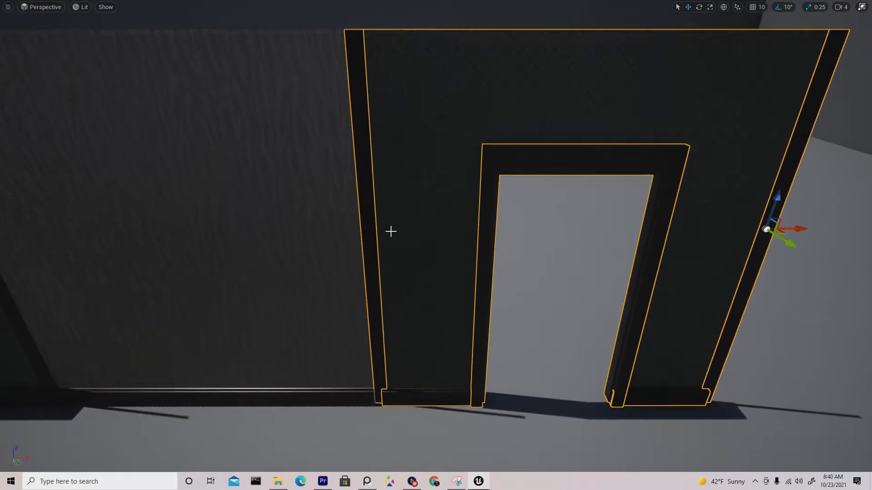
{"action": "left_click_drag", "start_coordinate": [793, 229], "coordinate": [786, 228]}
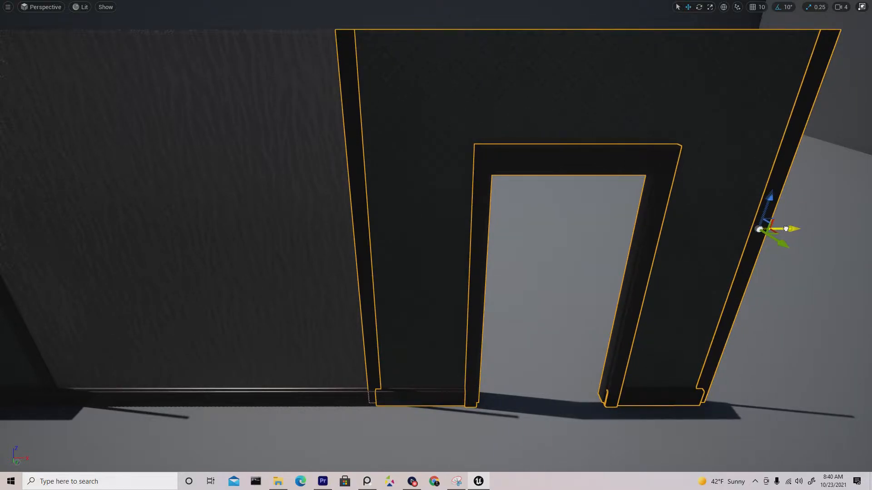
{"action": "left_click", "coordinate": [809, 255]}
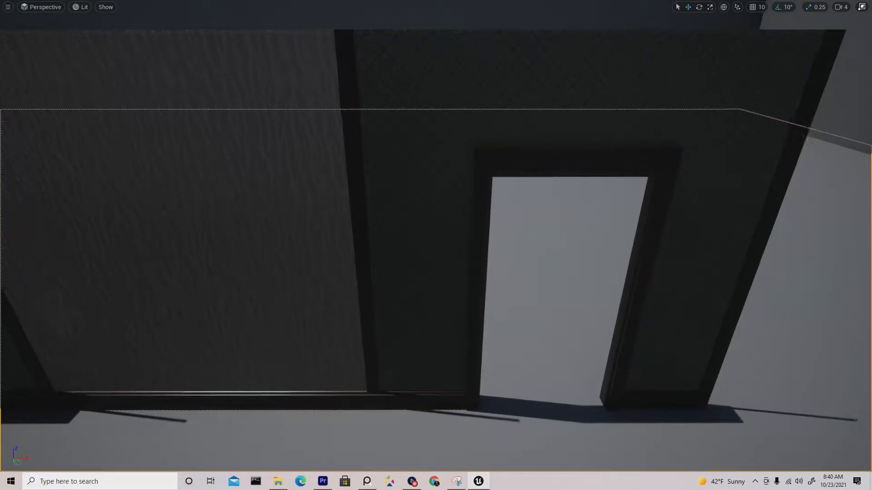
Step: Enable 10-unit position snapping and bring the protruding wall panel behind the first doorway forward to the wall row
{"action": "left_click_drag", "start_coordinate": [808, 254], "coordinate": [800, 286]}
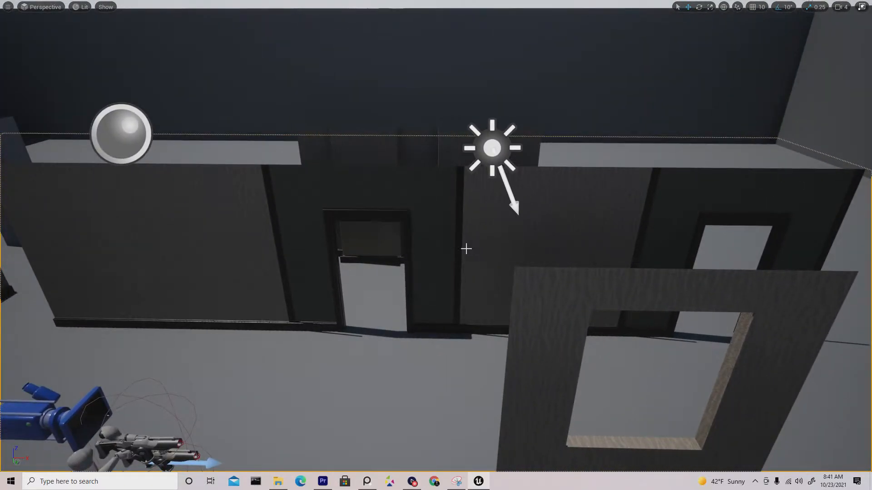
{"action": "left_click_drag", "start_coordinate": [410, 269], "coordinate": [363, 318]}
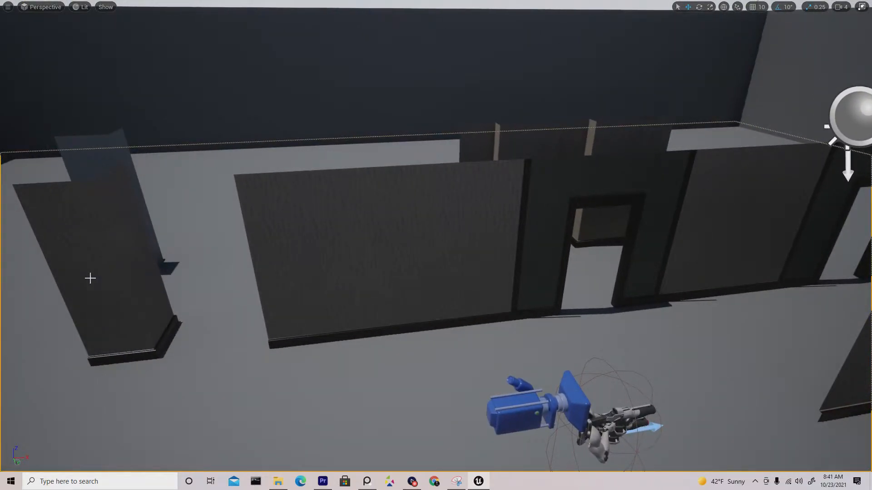
{"action": "left_click_drag", "start_coordinate": [407, 269], "coordinate": [476, 259]}
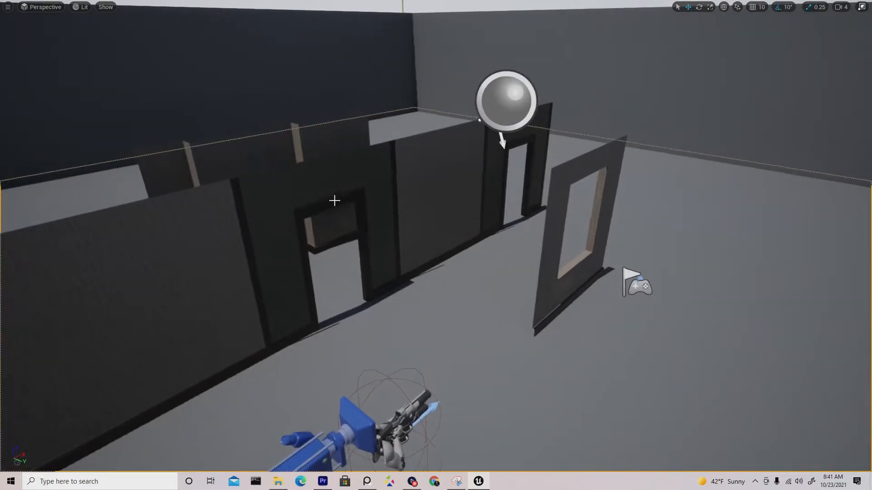
{"action": "left_click", "coordinate": [304, 147]}
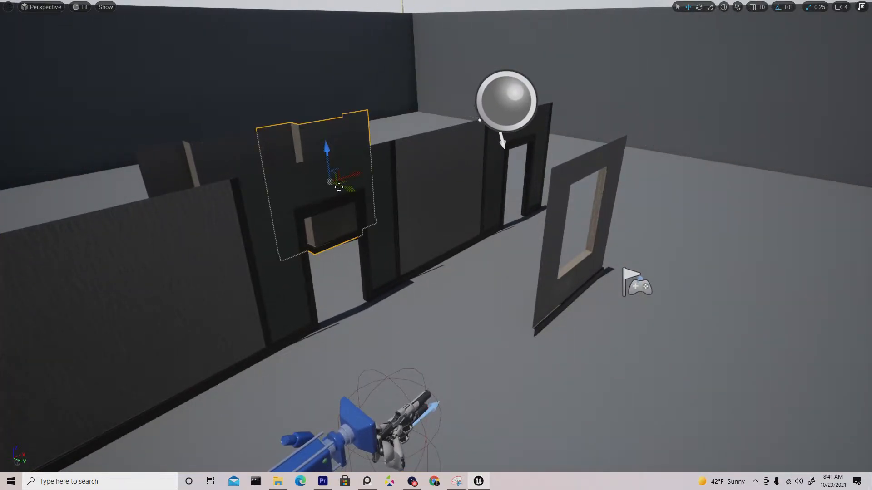
{"action": "left_click", "coordinate": [753, 7]}
{"action": "left_click_drag", "start_coordinate": [352, 191], "coordinate": [449, 236]}
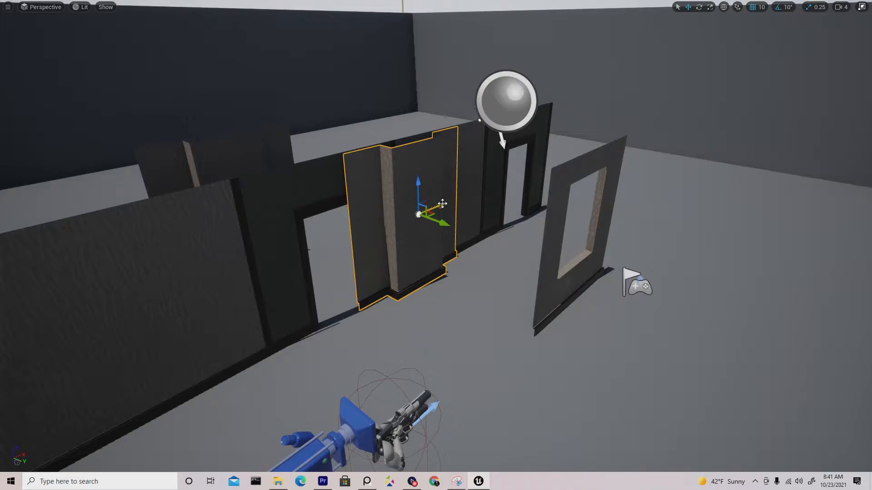
Step: Slide the protruding wall panel along X past the first doorway to the free end of the long plain wall section
{"action": "left_click_drag", "start_coordinate": [443, 204], "coordinate": [185, 284]}
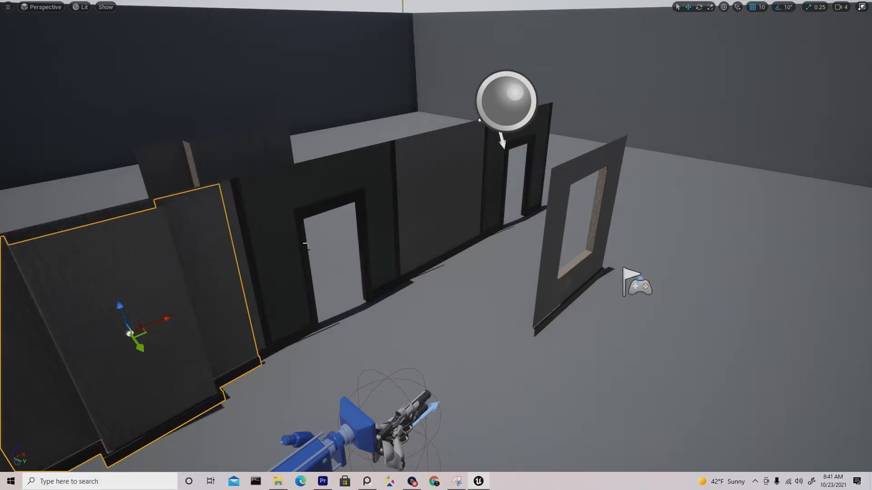
{"action": "mouse_move", "coordinate": [360, 231]}
{"action": "right_mouse_down"}
{"action": "mouse_move", "coordinate": [291, 240]}
{"action": "mouse_move", "coordinate": [360, 230]}
{"action": "right_mouse_up"}
{"action": "left_click_drag", "start_coordinate": [379, 244], "coordinate": [133, 275]}
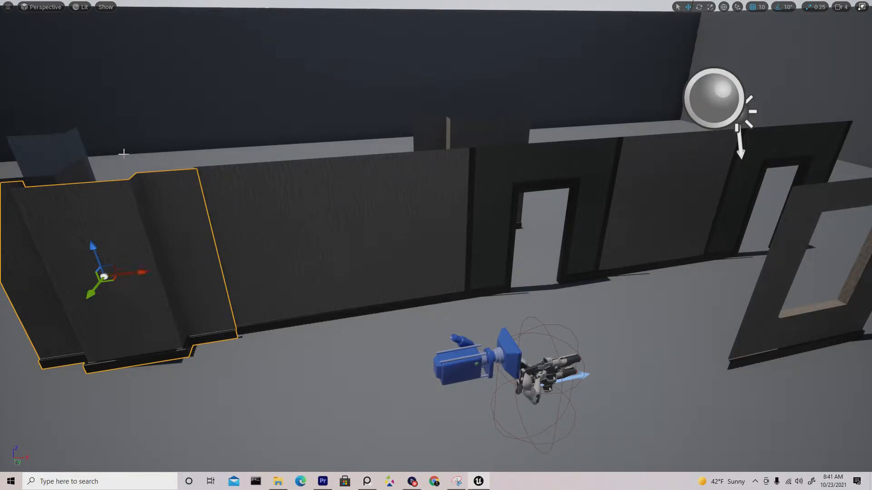
Step: Adjust the protruding end panel's depth along Y to line it up with the face of the plain wall section
{"action": "left_click", "coordinate": [61, 178]}
{"action": "right_click_drag", "start_coordinate": [145, 198], "coordinate": [132, 212]}
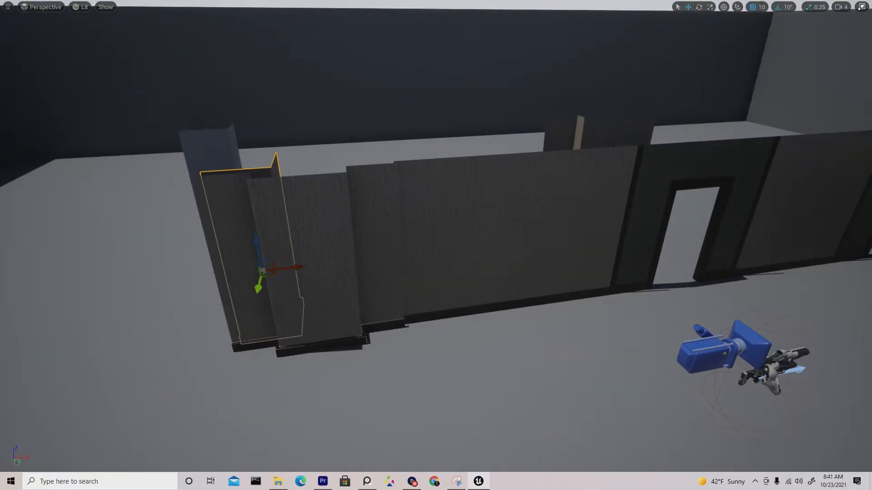
{"action": "left_click", "coordinate": [301, 321]}
{"action": "right_click_drag", "start_coordinate": [293, 313], "coordinate": [296, 290]}
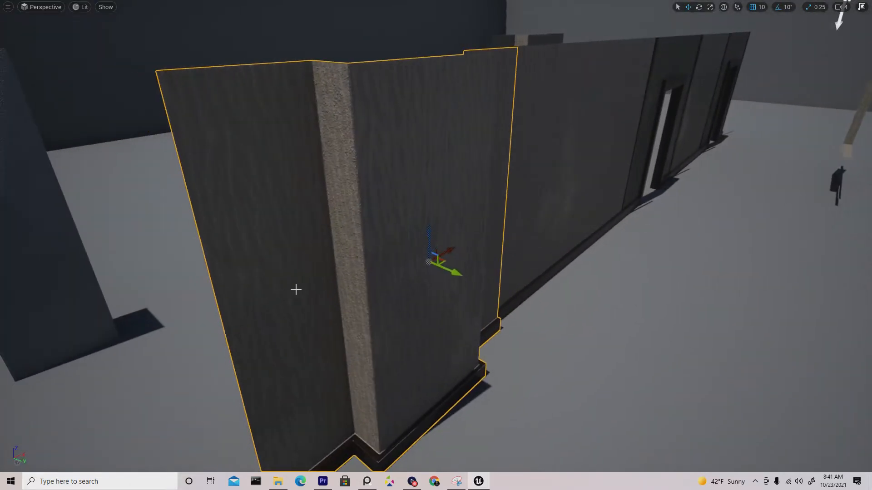
{"action": "left_click_drag", "start_coordinate": [453, 273], "coordinate": [443, 265]}
{"action": "right_click_drag", "start_coordinate": [366, 291], "coordinate": [505, 222]}
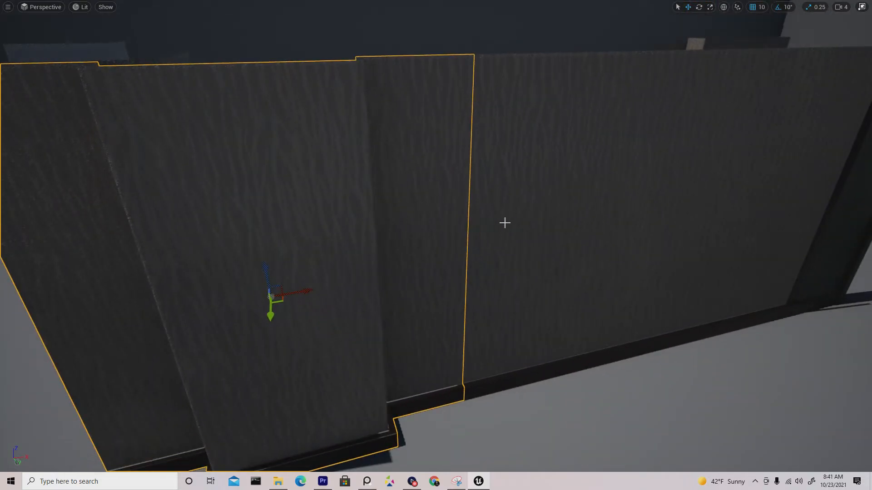
Step: Nudge the protruding end panel along X, away from the plain wall section, to refine the joint between them
{"action": "left_click", "coordinate": [662, 42]}
{"action": "right_click_drag", "start_coordinate": [563, 184], "coordinate": [516, 209]}
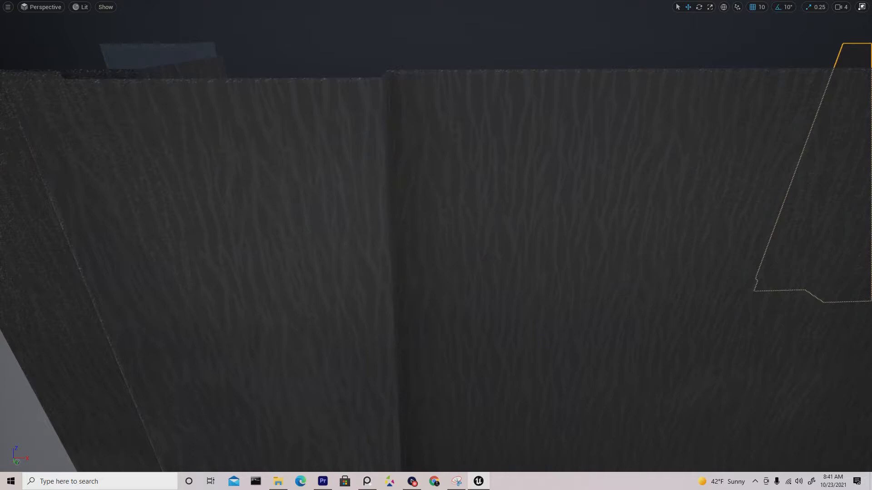
{"action": "left_click", "coordinate": [518, 195]}
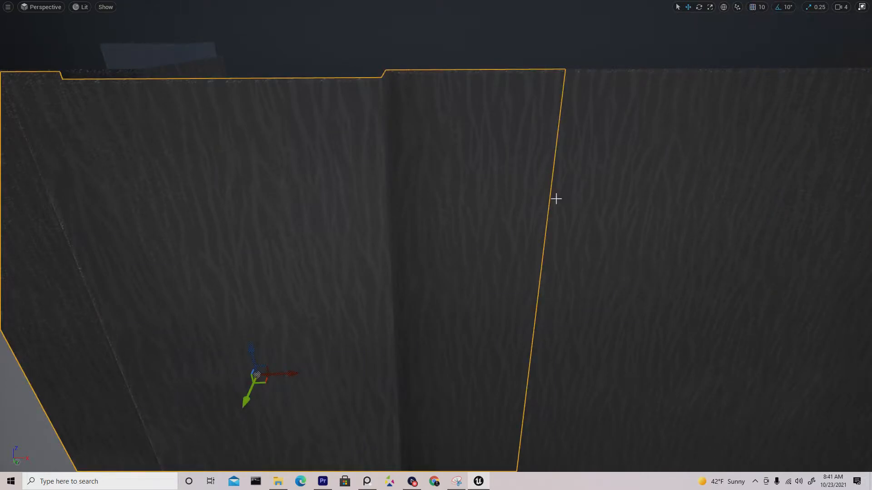
{"action": "left_click_drag", "start_coordinate": [287, 374], "coordinate": [277, 374]}
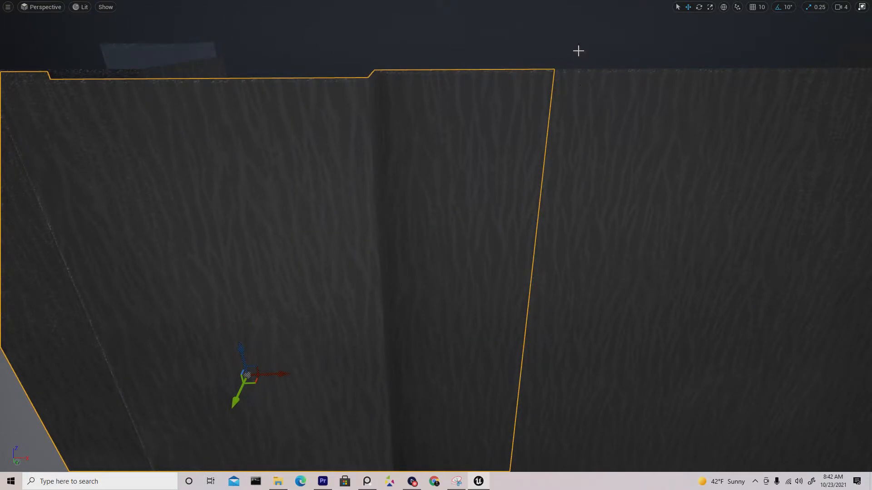
Step: Slide the corner piece near the protruding panel along X, well clear of the wall row's free end
{"action": "left_click", "coordinate": [575, 64]}
{"action": "key", "text": "s"}
{"action": "right_click_drag", "start_coordinate": [567, 160], "coordinate": [541, 133]}
{"action": "right_click_drag", "start_coordinate": [454, 249], "coordinate": [458, 249]}
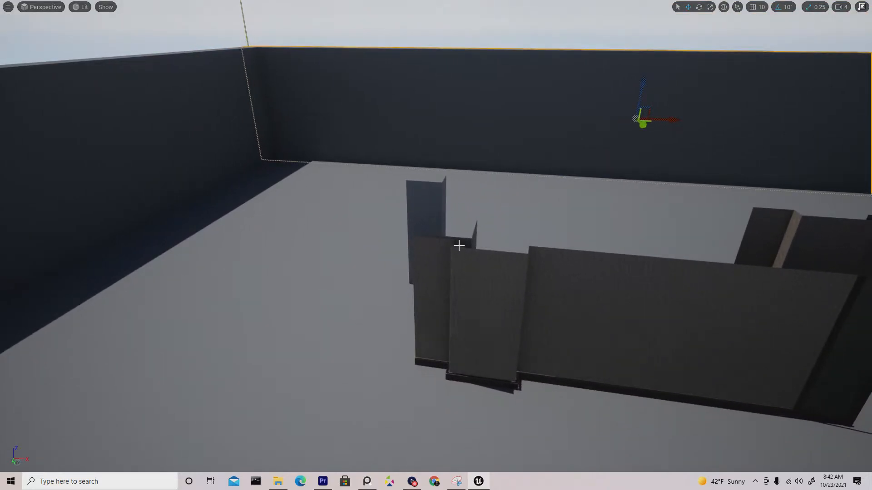
{"action": "left_click", "coordinate": [459, 245]}
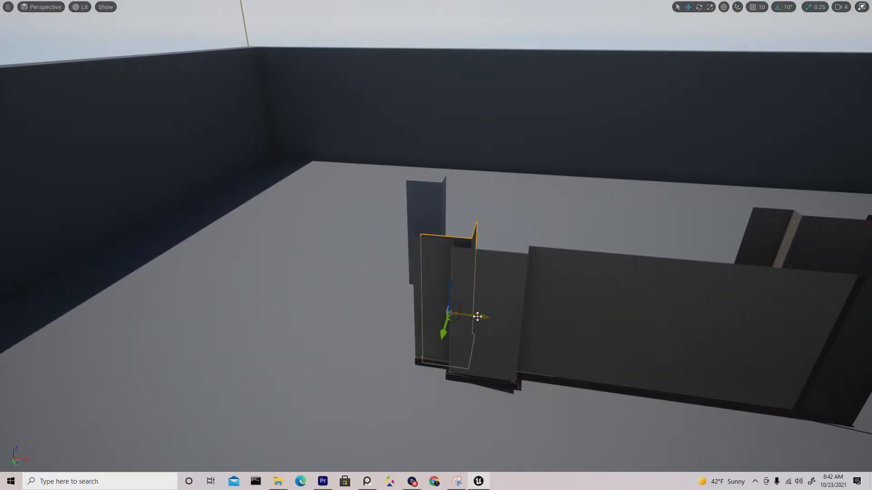
{"action": "left_click_drag", "start_coordinate": [478, 316], "coordinate": [252, 291]}
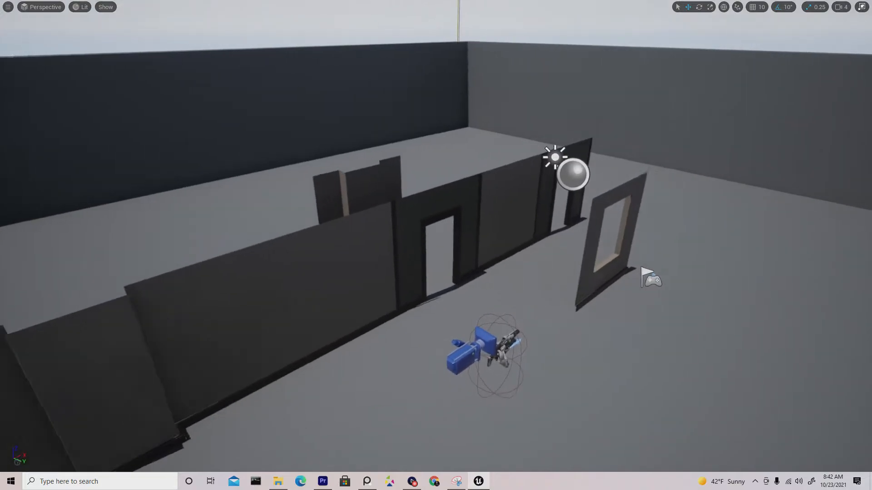
Step: Slide the narrow plain panel beside the protruding panel along X to the outer free end of the wall row
{"action": "right_click_drag", "start_coordinate": [517, 232], "coordinate": [503, 233]}
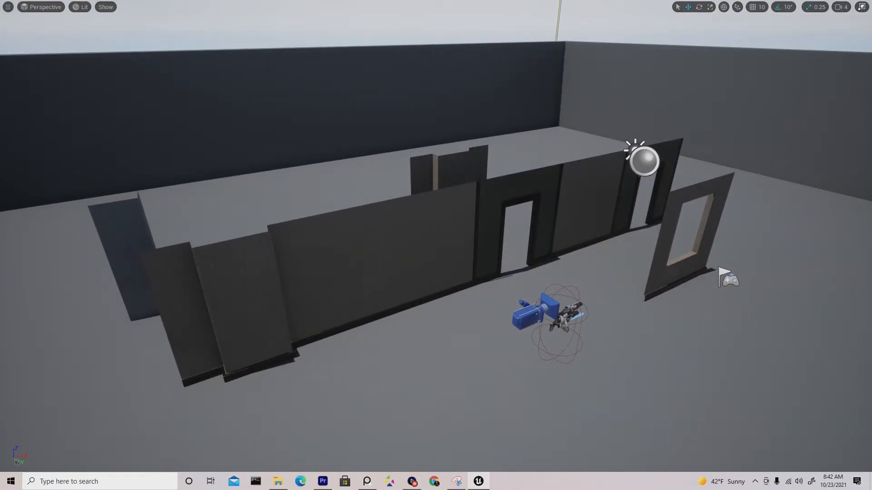
{"action": "left_click", "coordinate": [358, 272]}
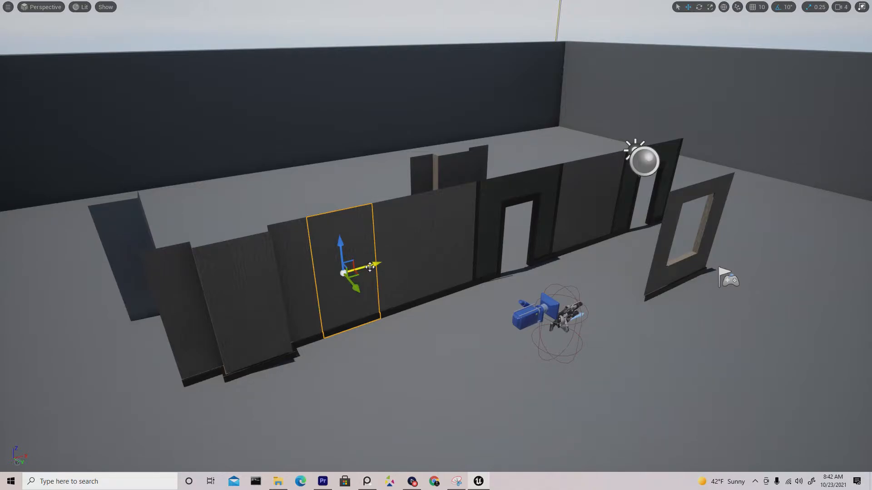
{"action": "left_click_drag", "start_coordinate": [370, 267], "coordinate": [153, 326]}
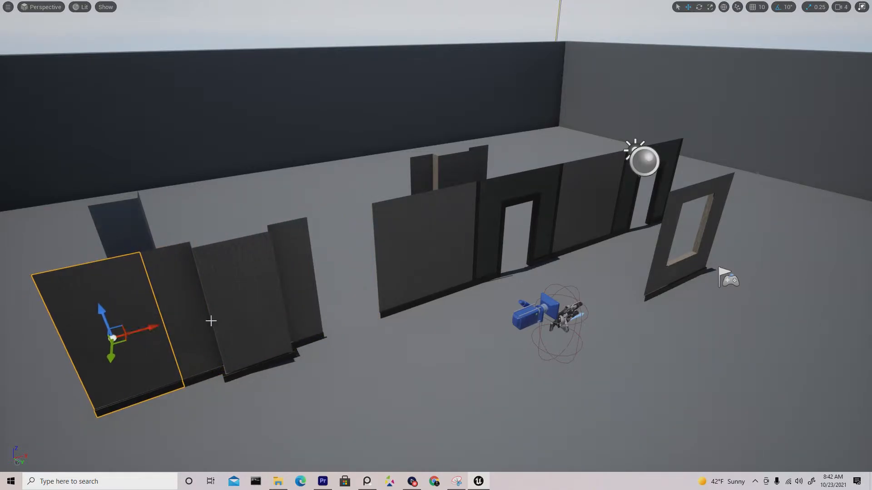
Step: Move the protruding panel and the narrow end panel together along X to close the gap to the long plain section
{"action": "left_click", "coordinate": [242, 318], "text": "ctrl"}
{"action": "left_click_drag", "start_coordinate": [280, 297], "coordinate": [350, 279]}
{"action": "right_click_drag", "start_coordinate": [450, 260], "coordinate": [389, 295]}
{"action": "key", "text": "w"}
{"action": "key", "text": "w"}
{"action": "left_click_drag", "start_coordinate": [249, 400], "coordinate": [253, 401]}
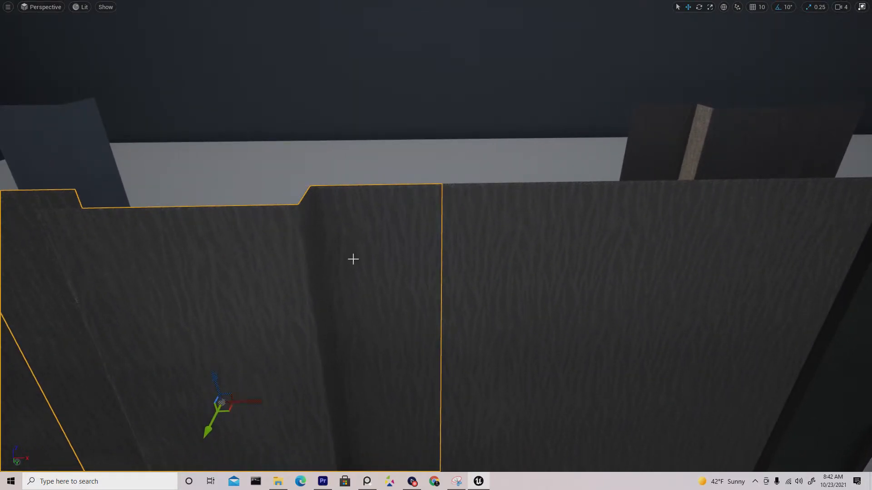
{"action": "left_click", "coordinate": [670, 163]}
Step: Bring the corner piece back along X to the narrow end panel and rotate it about Z, aligning one side with the wall
{"action": "key", "text": "s"}
{"action": "right_click_drag", "start_coordinate": [670, 163], "coordinate": [532, 150]}
{"action": "right_click_drag", "start_coordinate": [510, 208], "coordinate": [609, 207]}
{"action": "left_click", "coordinate": [337, 264]}
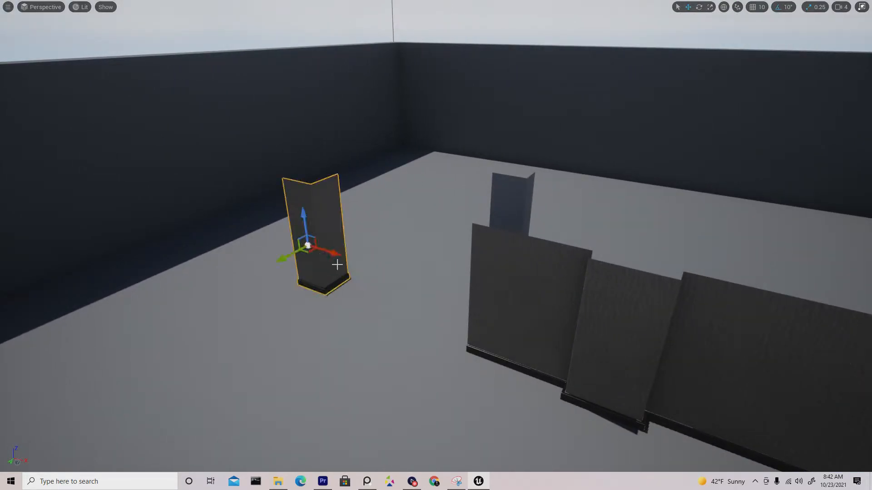
{"action": "left_click_drag", "start_coordinate": [334, 252], "coordinate": [480, 345]}
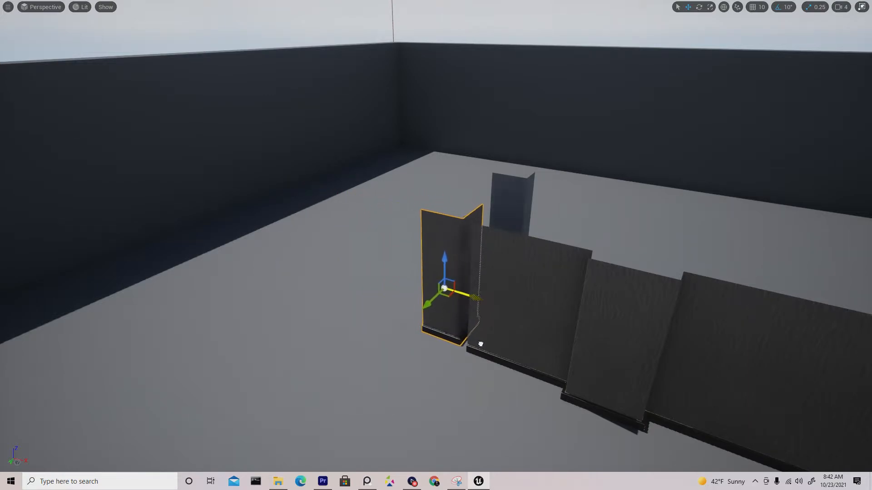
{"action": "key", "text": "e"}
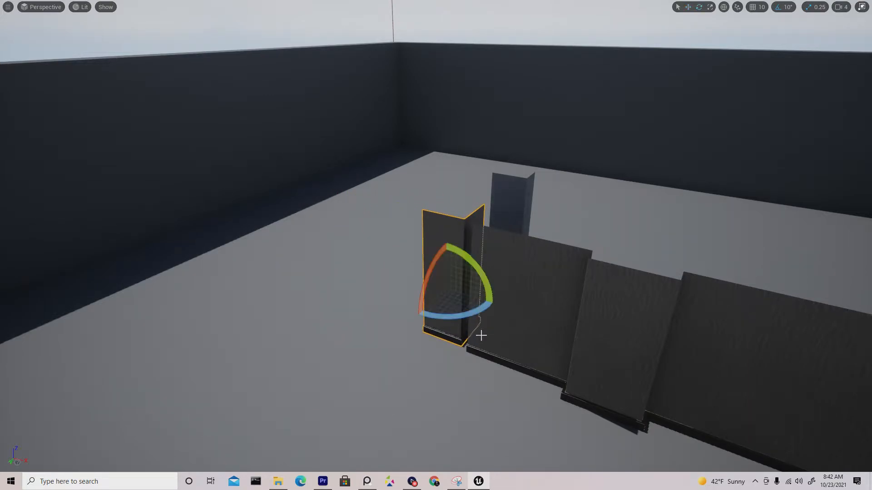
{"action": "left_click_drag", "start_coordinate": [477, 306], "coordinate": [420, 320]}
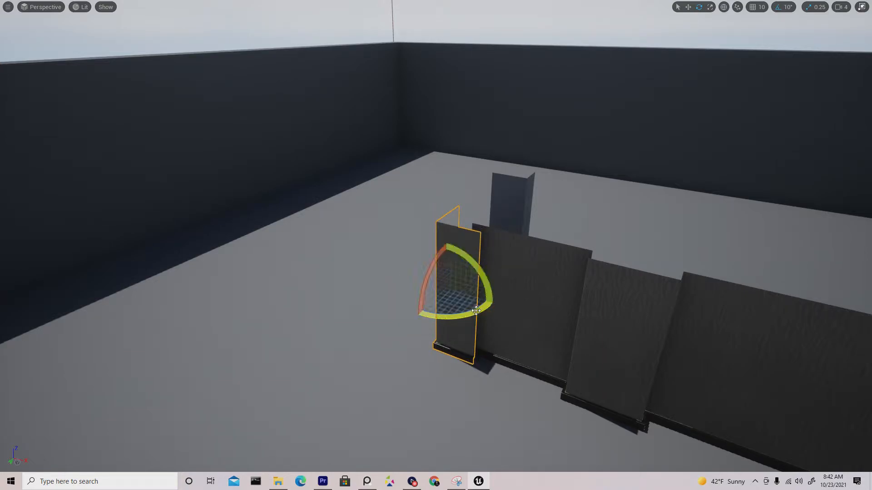
Step: Move the rotated corner piece flush against the narrow end panel so that it closes the wall's free end
{"action": "key", "text": "f"}
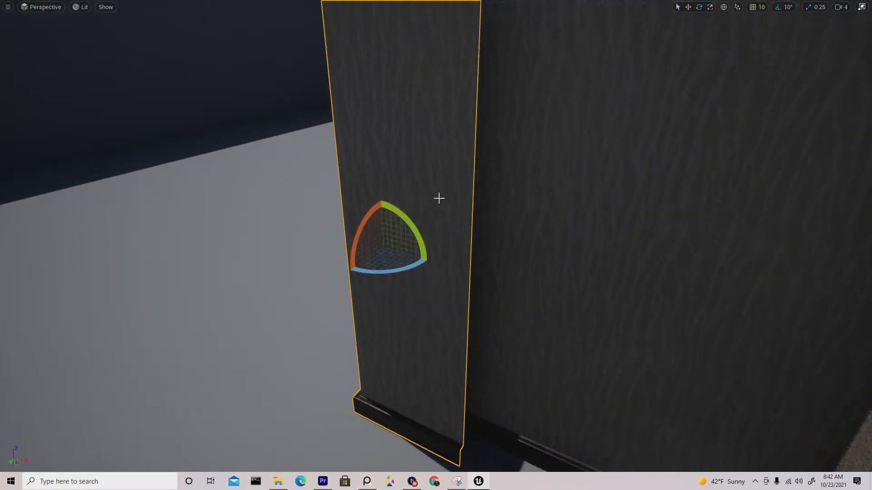
{"action": "right_click_drag", "start_coordinate": [350, 150], "coordinate": [427, 155]}
{"action": "key", "text": "s"}
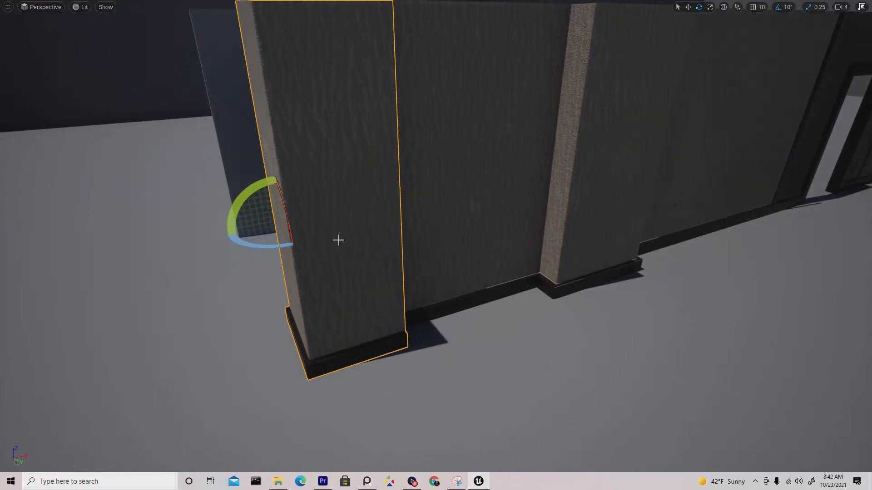
{"action": "key", "text": "w"}
{"action": "left_click_drag", "start_coordinate": [285, 236], "coordinate": [275, 218]}
{"action": "left_click", "coordinate": [205, 172]}
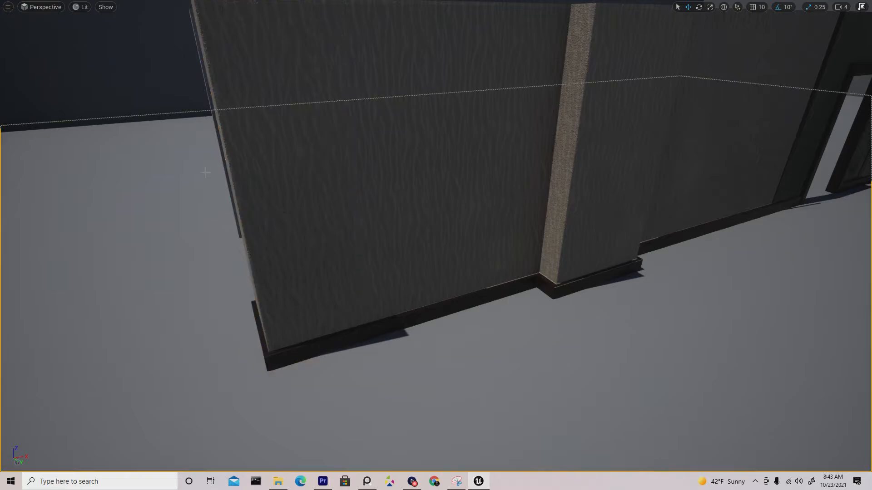
Step: Examine the joint between the corner piece and the end panel, and the whole wall row, from several angles
{"action": "key", "text": "w"}
{"action": "right_click_drag", "start_coordinate": [345, 226], "coordinate": [277, 220]}
{"action": "key", "text": "w"}
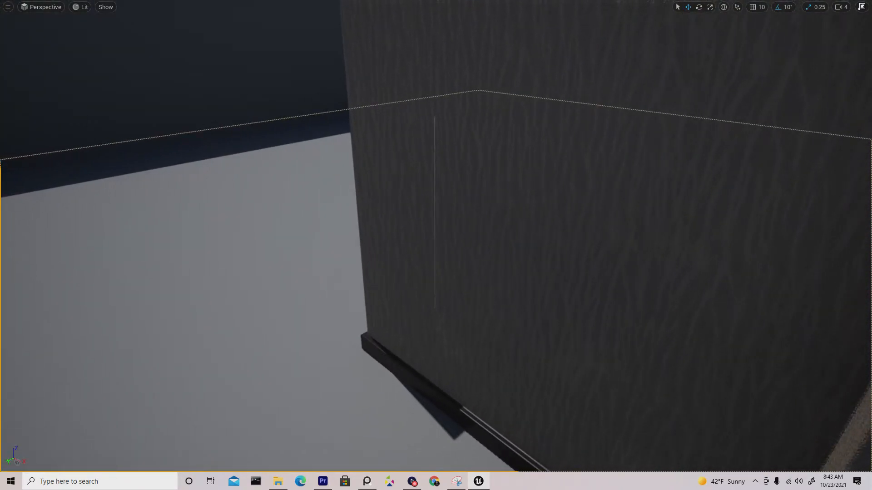
{"action": "left_click", "coordinate": [423, 301]}
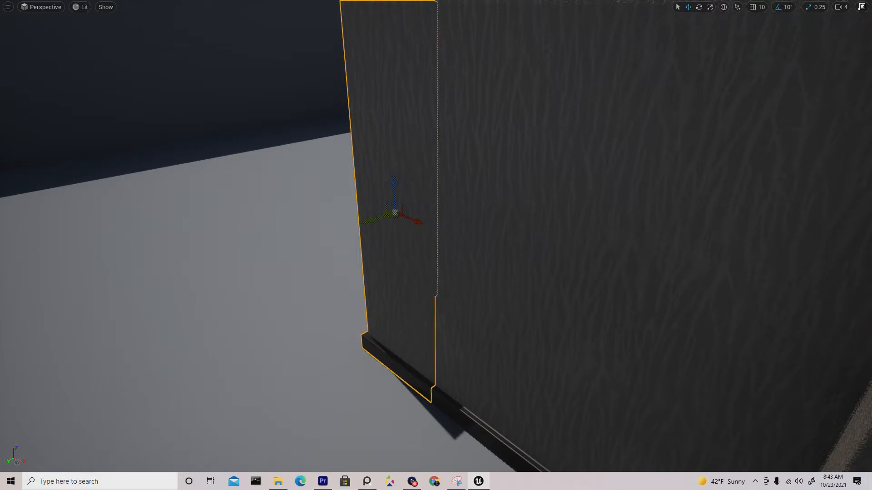
{"action": "left_click", "coordinate": [359, 221]}
{"action": "key", "text": "w"}
{"action": "mouse_move", "coordinate": [359, 220]}
{"action": "right_mouse_down"}
{"action": "mouse_move", "coordinate": [540, 222]}
{"action": "mouse_move", "coordinate": [407, 215]}
{"action": "mouse_move", "coordinate": [456, 216]}
{"action": "mouse_move", "coordinate": [367, 226]}
{"action": "right_mouse_up"}
{"action": "key", "text": "s"}
{"action": "key", "text": "a"}
{"action": "key", "text": "d"}
{"action": "key", "text": "e"}
{"action": "key", "text": "s"}
{"action": "key", "text": "w"}
{"action": "key", "text": "s"}
{"action": "key", "text": "w"}
{"action": "key", "text": "w"}
{"action": "key", "text": "e"}
{"action": "key", "text": "s"}
{"action": "key", "text": "w"}
{"action": "key", "text": "s"}
{"action": "key", "text": "s"}
{"action": "key", "text": "w"}
{"action": "key", "text": "s"}
{"action": "right_click_drag", "start_coordinate": [406, 199], "coordinate": [345, 199]}
{"action": "key", "text": "s"}
Step: Select the corner piece, narrow panel, protruding panel, plain wall section, adjoining divider and first doorway with its doorframe together
{"action": "left_click", "coordinate": [332, 209]}
{"action": "left_click", "coordinate": [320, 206], "text": "ctrl"}
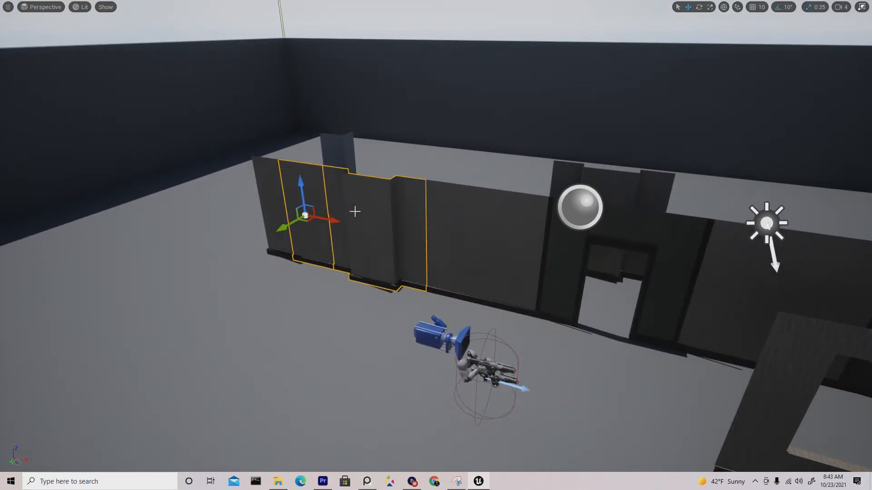
{"action": "left_click", "coordinate": [463, 219], "text": "ctrl"}
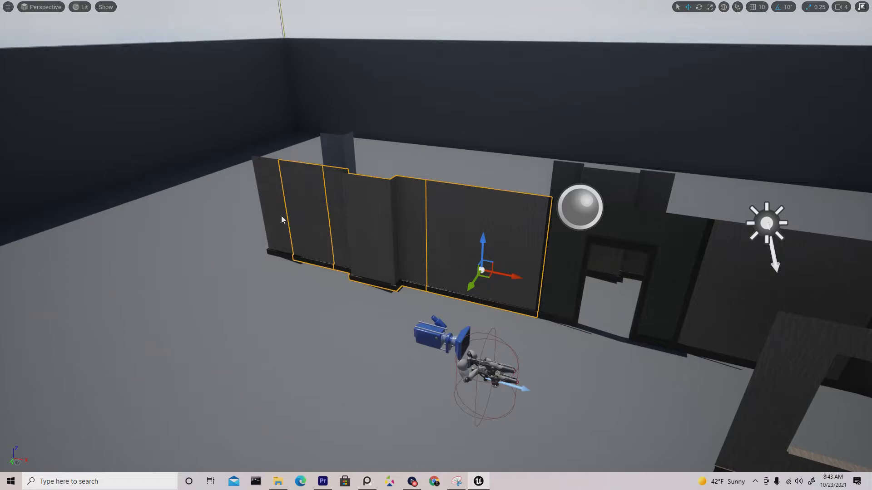
{"action": "left_click", "coordinate": [281, 219], "text": "ctrl"}
{"action": "left_click", "coordinate": [544, 264], "text": "ctrl"}
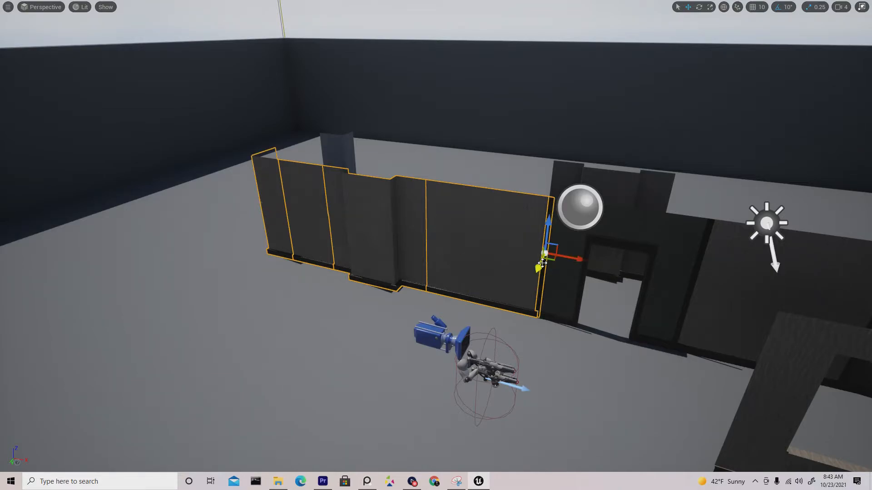
{"action": "left_click", "coordinate": [581, 286], "text": "ctrl"}
{"action": "left_click", "coordinate": [581, 286], "text": "ctrl"}
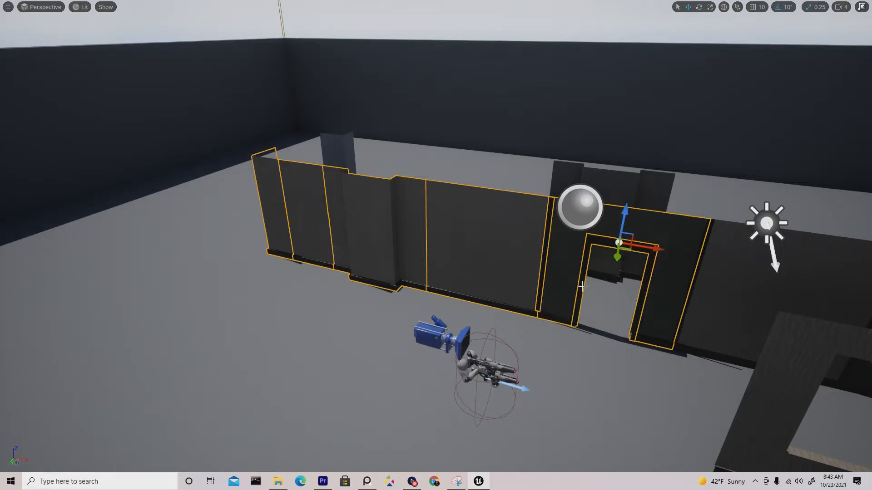
Step: Add the plain panel between the doorways, the remaining dividers and the second doorway to the selection, leaving out the floor
{"action": "left_click", "coordinate": [693, 275], "text": "ctrl"}
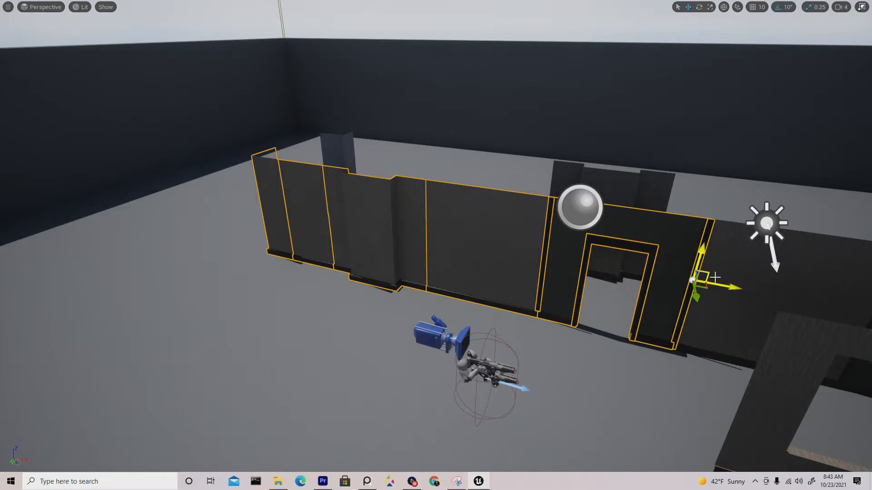
{"action": "left_click", "coordinate": [733, 265], "text": "ctrl"}
{"action": "right_click_drag", "start_coordinate": [656, 287], "coordinate": [726, 287]}
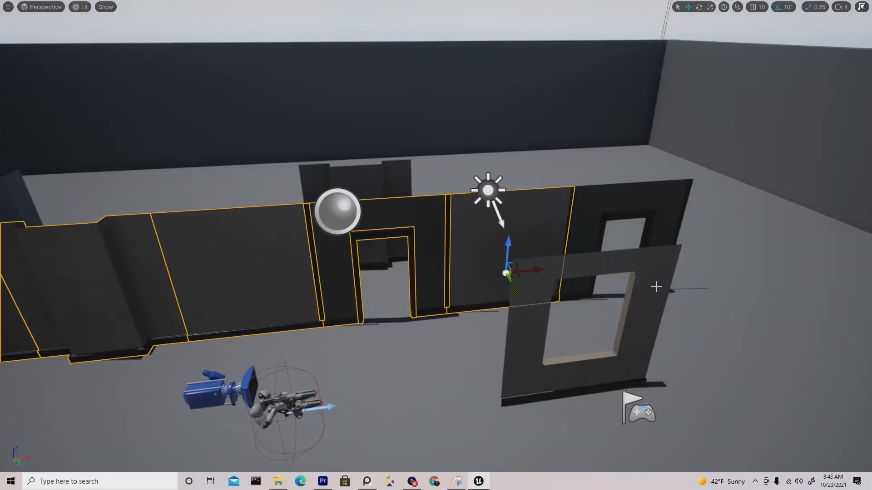
{"action": "left_click", "coordinate": [605, 211], "text": "ctrl"}
{"action": "left_click", "coordinate": [570, 212], "text": "ctrl"}
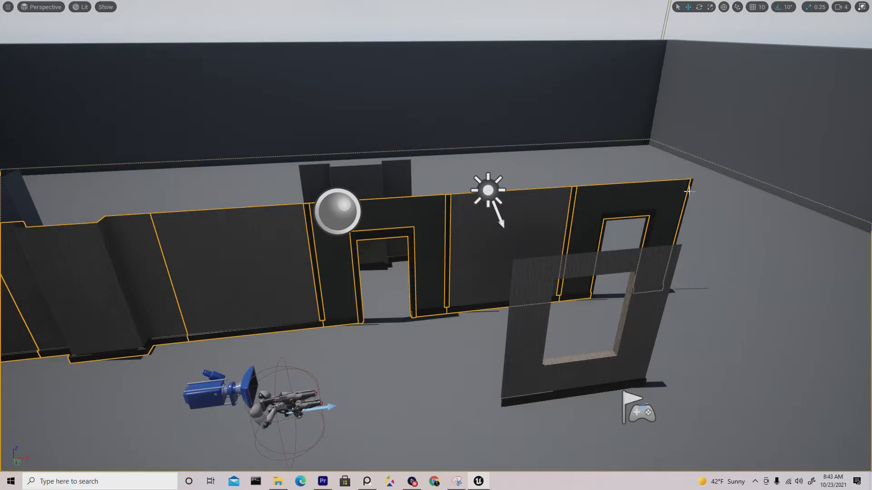
{"action": "left_click", "coordinate": [689, 192], "text": "ctrl"}
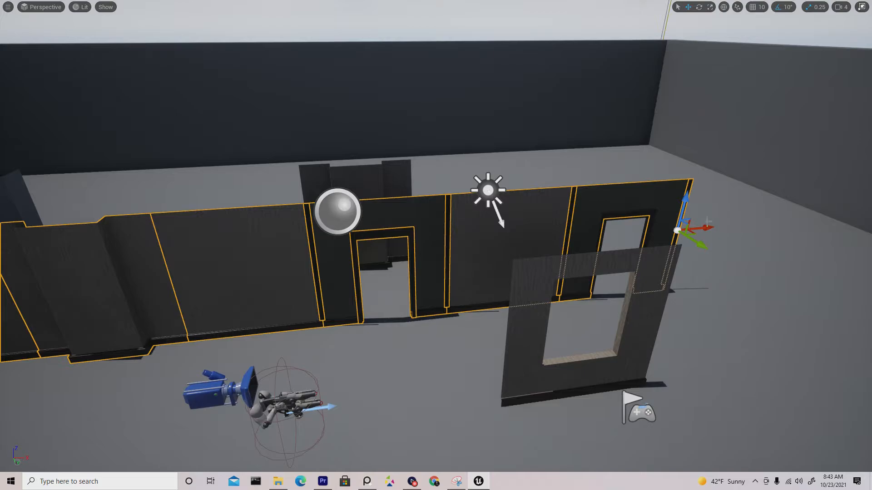
Step: Include the second doorway's doorframe in the selection and slide the complete wall assembly along X toward the corner-piece end
{"action": "left_click_drag", "start_coordinate": [702, 226], "coordinate": [612, 245]}
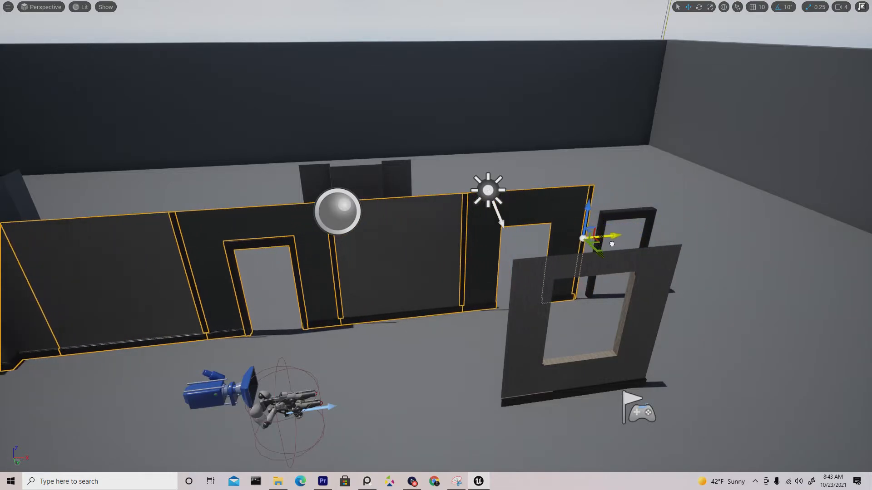
{"action": "key", "text": "ctrl+z"}
{"action": "left_click", "coordinate": [614, 218], "text": "ctrl"}
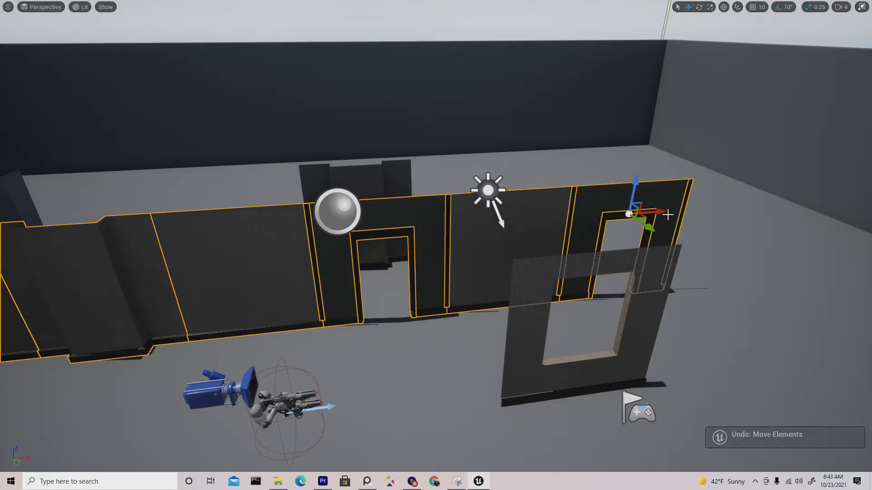
{"action": "left_click_drag", "start_coordinate": [662, 214], "coordinate": [458, 236]}
{"action": "right_click_drag", "start_coordinate": [458, 236], "coordinate": [521, 220]}
{"action": "left_click_drag", "start_coordinate": [520, 230], "coordinate": [547, 229]}
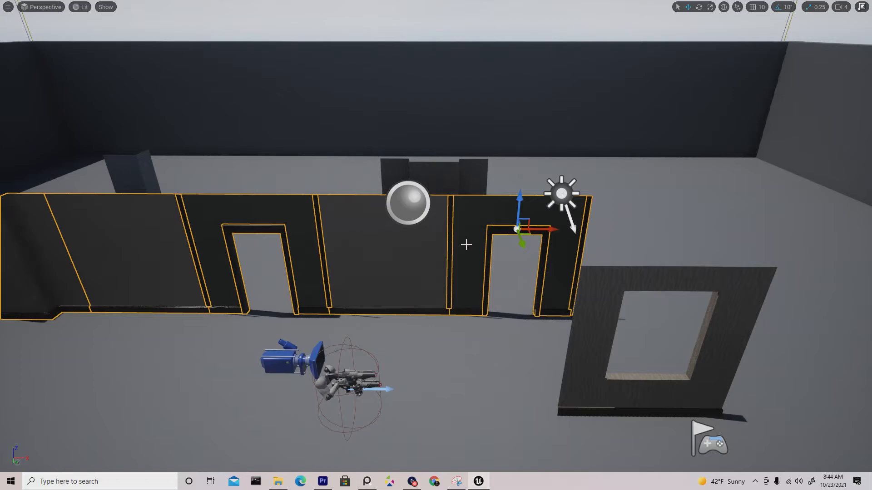
Step: Bring the narrow plain panel from beside the protruding section along X to the free end past the second doorway
{"action": "left_click", "coordinate": [415, 262]}
{"action": "left_click_drag", "start_coordinate": [473, 284], "coordinate": [490, 273]}
{"action": "left_click_drag", "start_coordinate": [364, 293], "coordinate": [335, 263]}
{"action": "left_click", "coordinate": [344, 232]}
{"action": "left_click", "coordinate": [319, 222]}
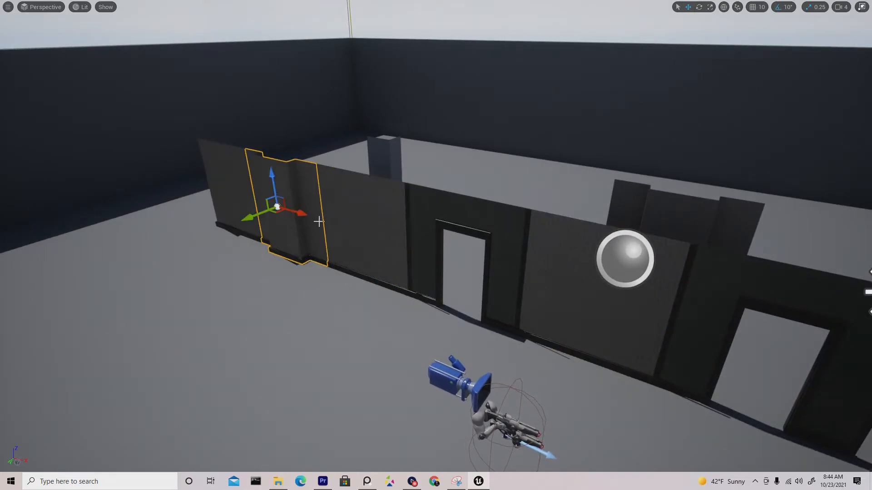
{"action": "left_click", "coordinate": [232, 188]}
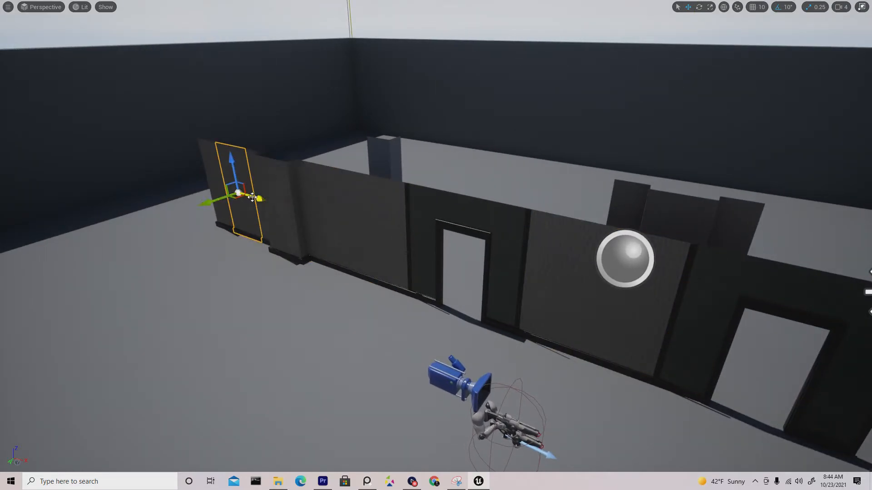
{"action": "left_click_drag", "start_coordinate": [252, 197], "coordinate": [685, 335]}
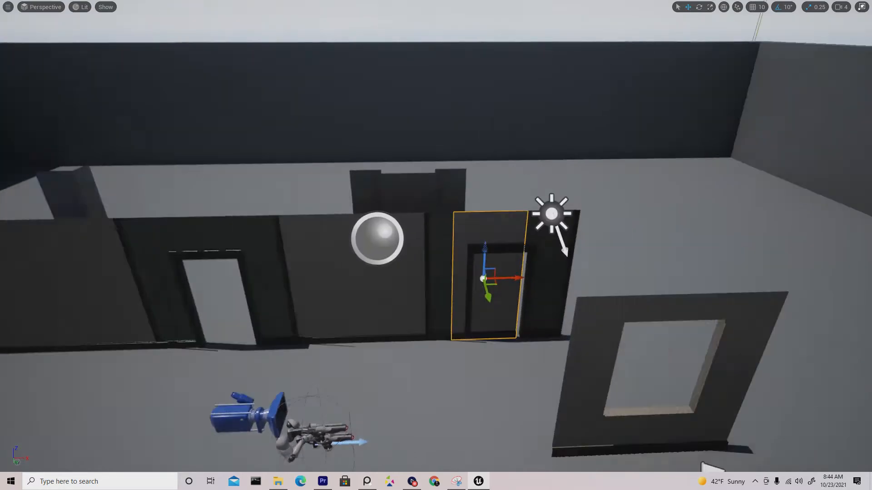
{"action": "mouse_move", "coordinate": [436, 245]}
{"action": "right_mouse_down"}
{"action": "mouse_move", "coordinate": [509, 248]}
{"action": "mouse_move", "coordinate": [441, 248]}
{"action": "right_mouse_up"}
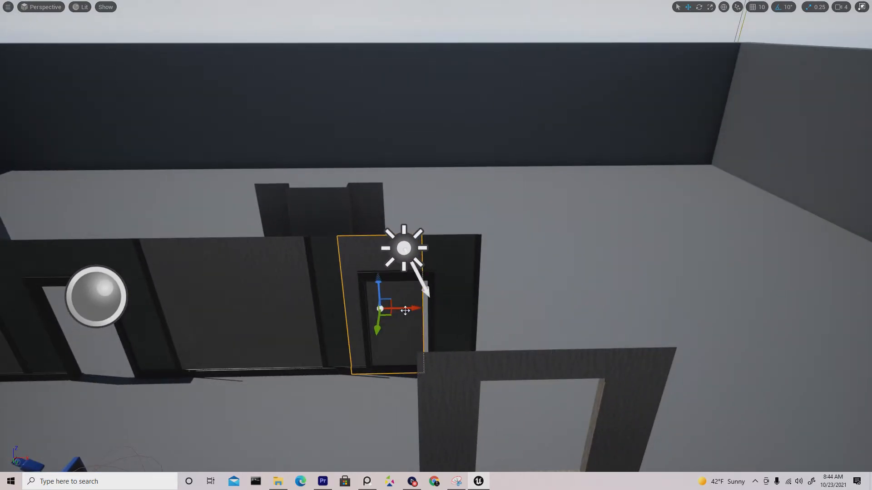
{"action": "left_click_drag", "start_coordinate": [406, 310], "coordinate": [534, 317]}
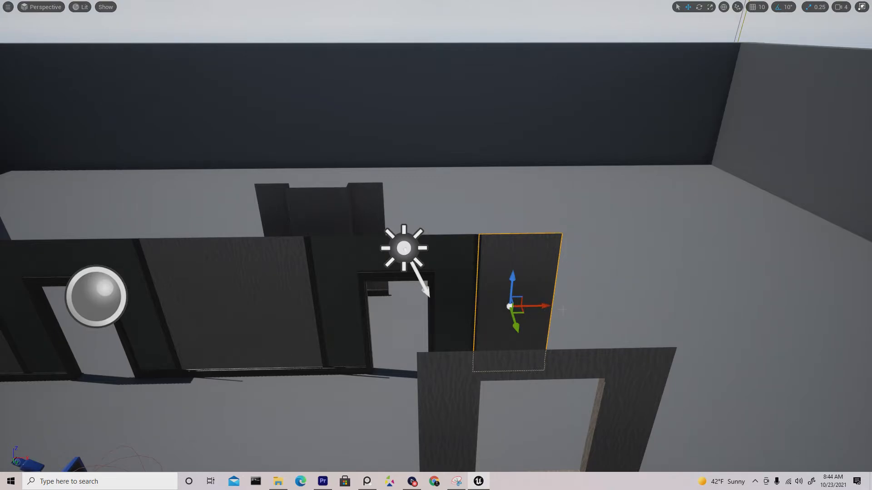
Step: Nudge the narrow plain panel along X so that it sits flush with the end divider of the second doorway
{"action": "key", "text": "f"}
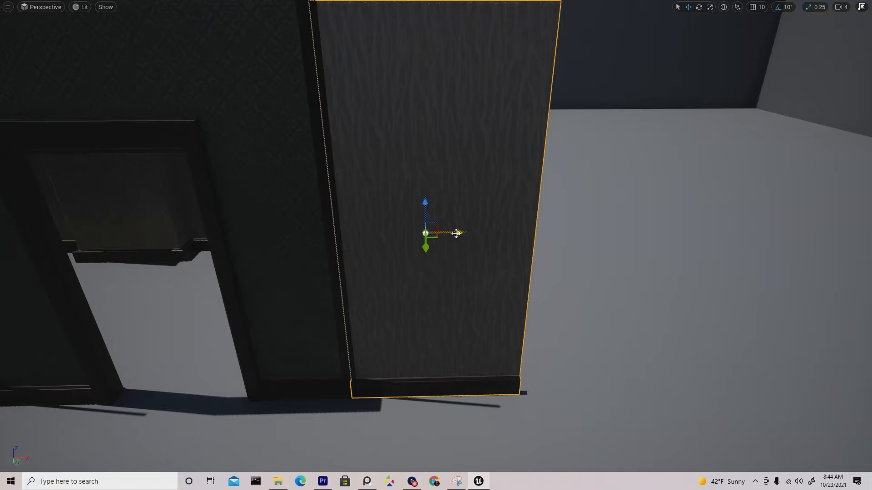
{"action": "mouse_move", "coordinate": [457, 233]}
{"action": "left_mouse_down"}
{"action": "mouse_move", "coordinate": [448, 233]}
{"action": "mouse_move", "coordinate": [464, 233]}
{"action": "mouse_move", "coordinate": [452, 233]}
{"action": "left_mouse_up"}
{"action": "left_click", "coordinate": [591, 254]}
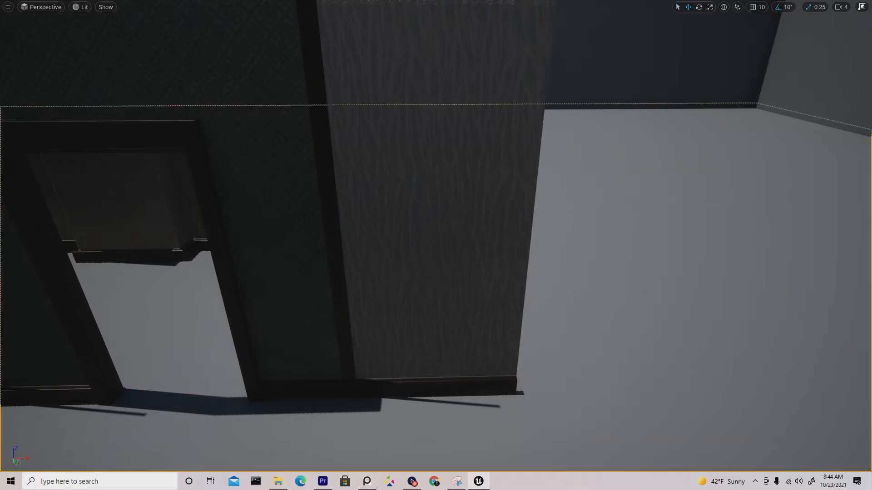
{"action": "key", "text": "s"}
{"action": "mouse_move", "coordinate": [590, 255]}
{"action": "right_mouse_down"}
{"action": "mouse_move", "coordinate": [583, 261]}
{"action": "mouse_move", "coordinate": [586, 250]}
{"action": "right_mouse_up"}
{"action": "mouse_move", "coordinate": [475, 250]}
{"action": "left_mouse_down"}
{"action": "mouse_move", "coordinate": [484, 281]}
{"action": "mouse_move", "coordinate": [476, 250]}
{"action": "left_mouse_up"}
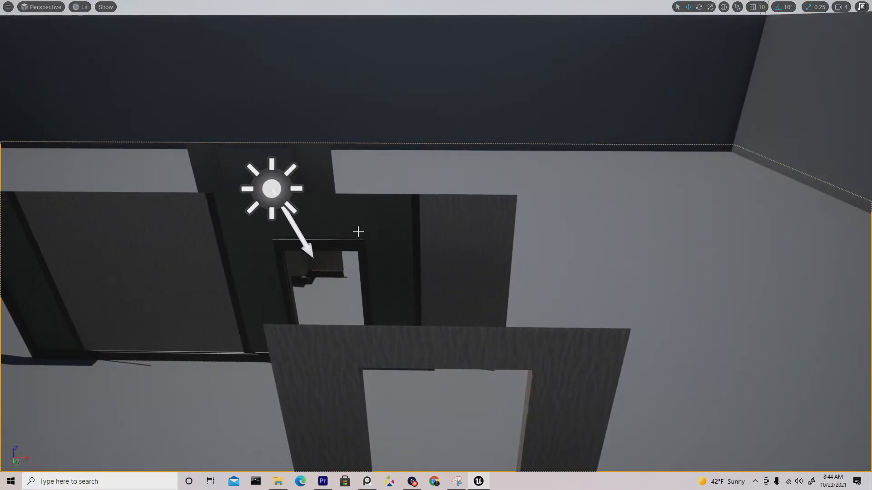
Step: Select the second doorway with its doorframe and both dividers, and duplicate them along X past the narrow plain panel
{"action": "left_click", "coordinate": [222, 246]}
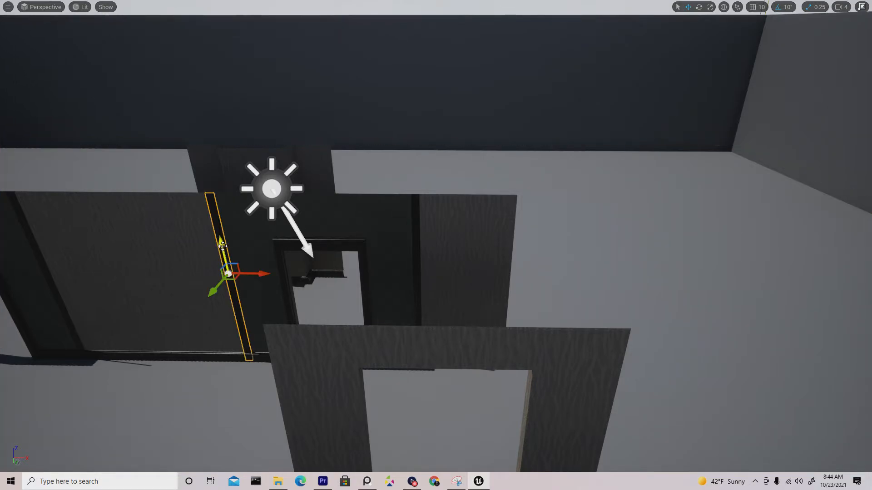
{"action": "left_click", "coordinate": [416, 236], "text": "ctrl"}
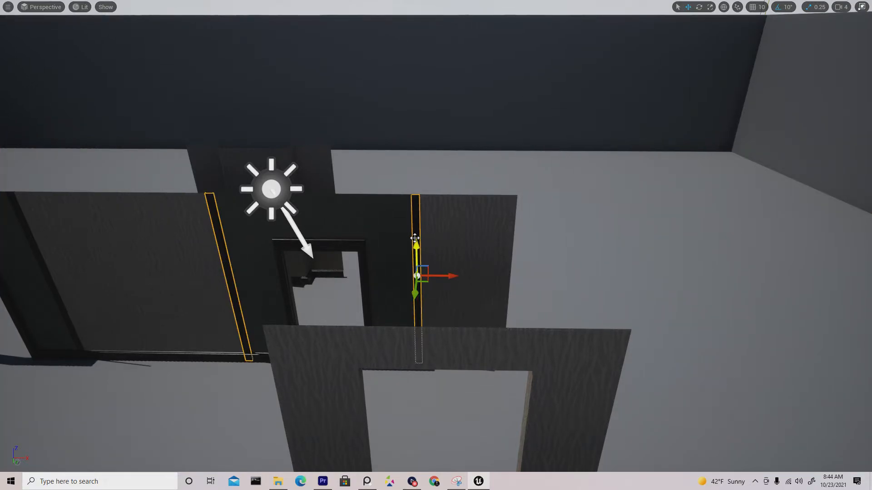
{"action": "left_click", "coordinate": [367, 222], "text": "ctrl"}
{"action": "left_click", "coordinate": [360, 245], "text": "ctrl"}
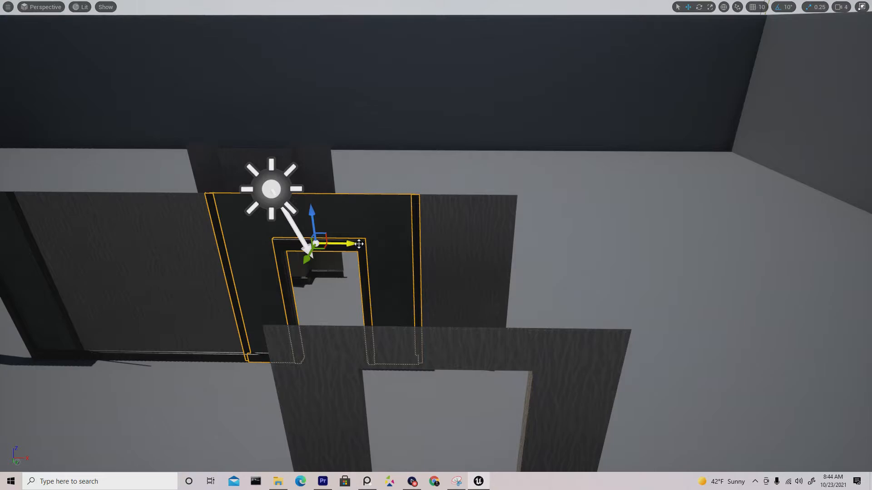
{"action": "left_click_drag", "start_coordinate": [351, 245], "coordinate": [724, 292]}
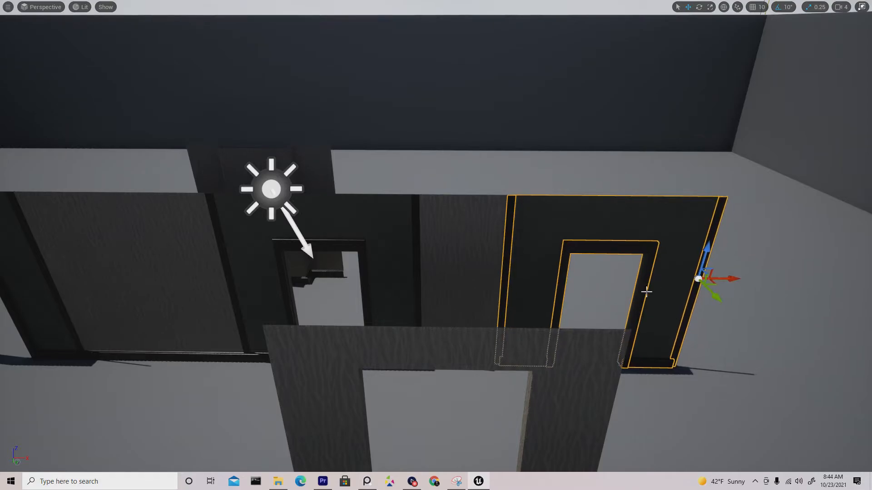
Step: Nudge the copied doorway set along X so that its divider sits flush with the edge of the narrow plain panel
{"action": "left_click_drag", "start_coordinate": [646, 291], "coordinate": [663, 273]}
{"action": "key", "text": "w"}
{"action": "right_click_drag", "start_coordinate": [663, 272], "coordinate": [674, 295]}
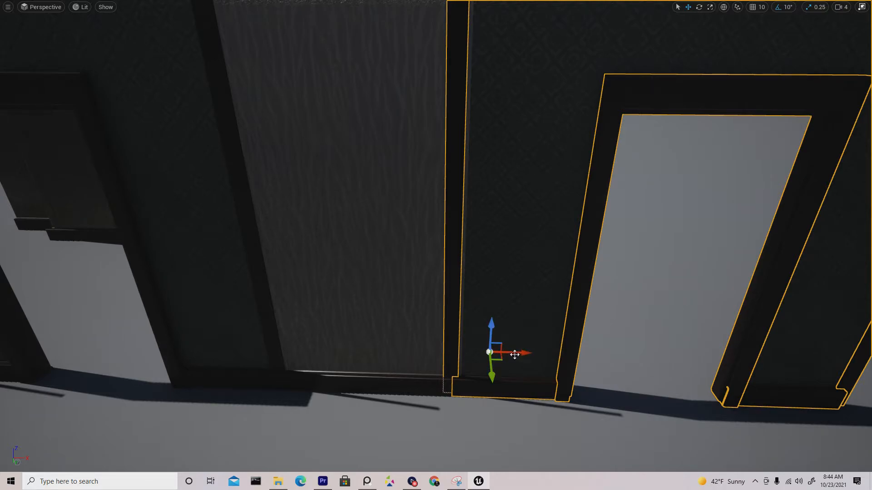
{"action": "mouse_move", "coordinate": [516, 352]}
{"action": "left_mouse_down"}
{"action": "mouse_move", "coordinate": [545, 353]}
{"action": "mouse_move", "coordinate": [518, 354]}
{"action": "left_mouse_up"}
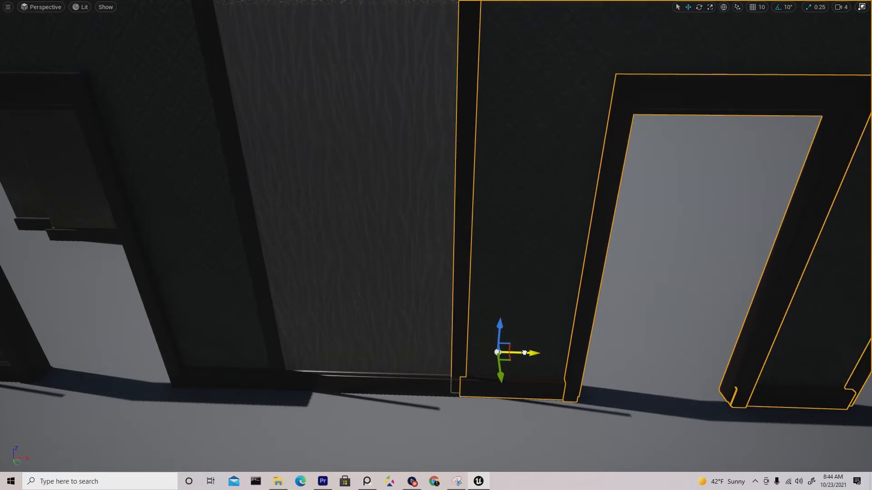
Step: Duplicate the wide plain panel between the first two doorways along X to the free end past the third doorway
{"action": "key", "text": "s"}
{"action": "right_click_drag", "start_coordinate": [481, 264], "coordinate": [493, 265]}
{"action": "key", "text": "e"}
{"action": "left_click", "coordinate": [174, 257]}
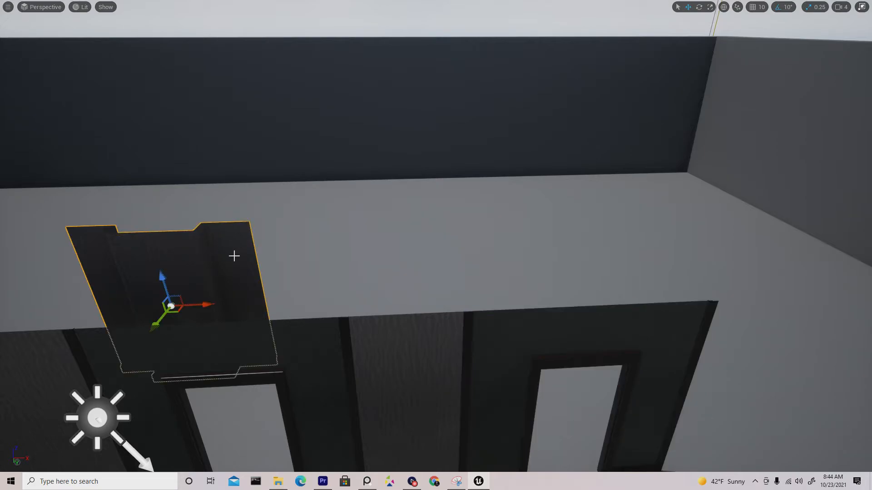
{"action": "key", "text": "f"}
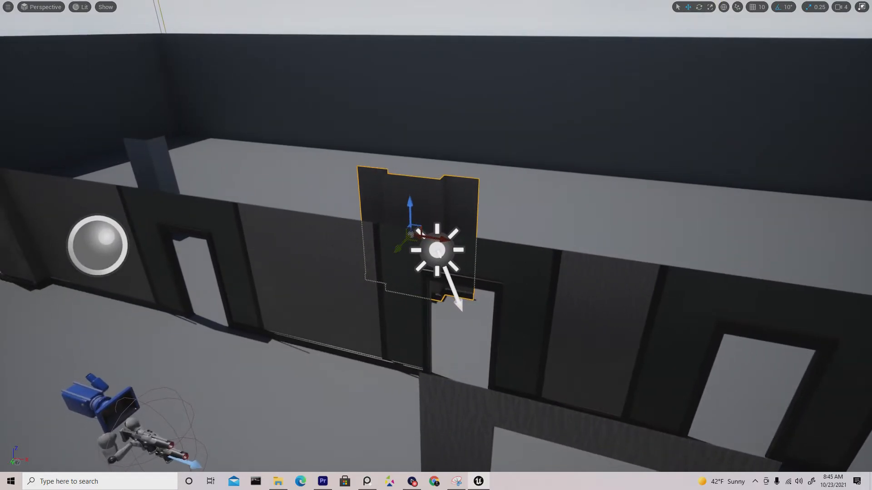
{"action": "right_click_drag", "start_coordinate": [230, 281], "coordinate": [247, 281]}
{"action": "left_click", "coordinate": [251, 299]}
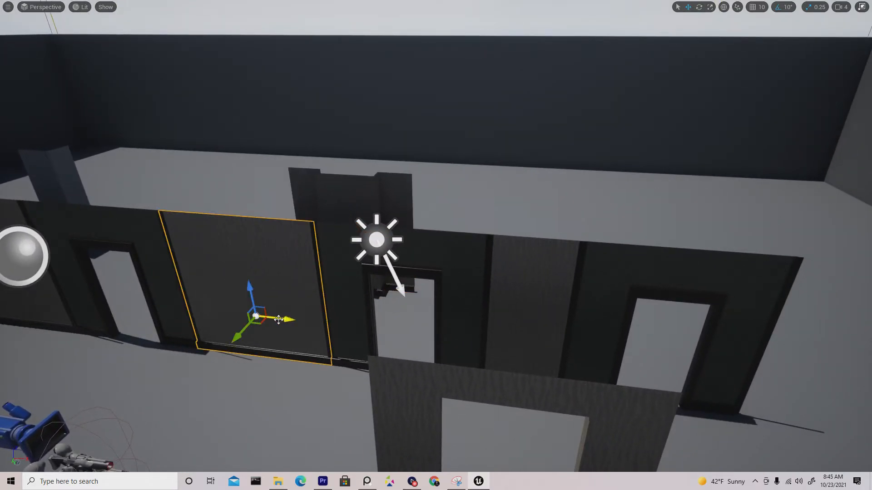
{"action": "left_click_drag", "start_coordinate": [279, 319], "coordinate": [869, 376]}
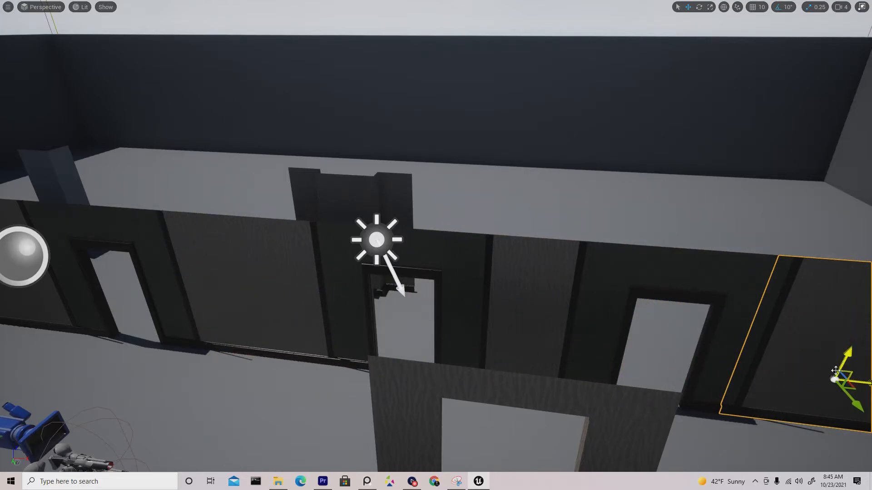
Step: Shift the copied wide panel along X so that it starts at the third doorway's end divider
{"action": "right_click_drag", "start_coordinate": [597, 349], "coordinate": [631, 352]}
{"action": "key", "text": "w"}
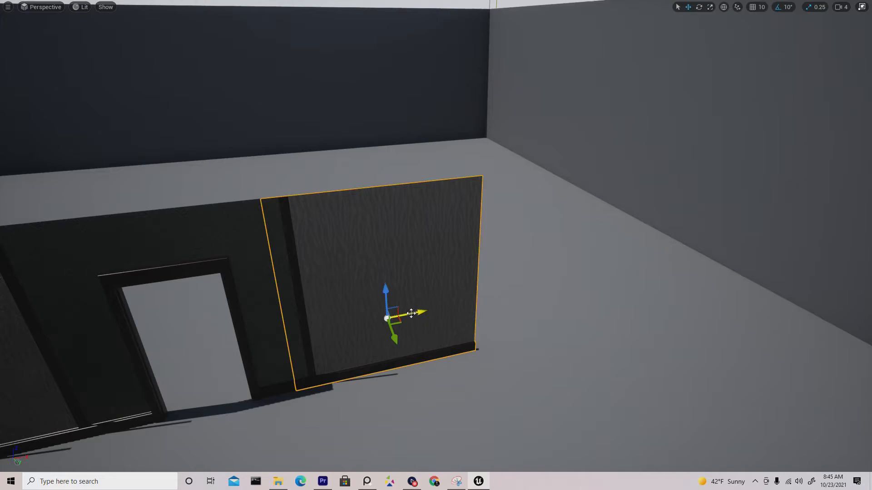
{"action": "mouse_move", "coordinate": [410, 313]}
{"action": "left_mouse_down"}
{"action": "mouse_move", "coordinate": [450, 313]}
{"action": "mouse_move", "coordinate": [427, 319]}
{"action": "left_mouse_up"}
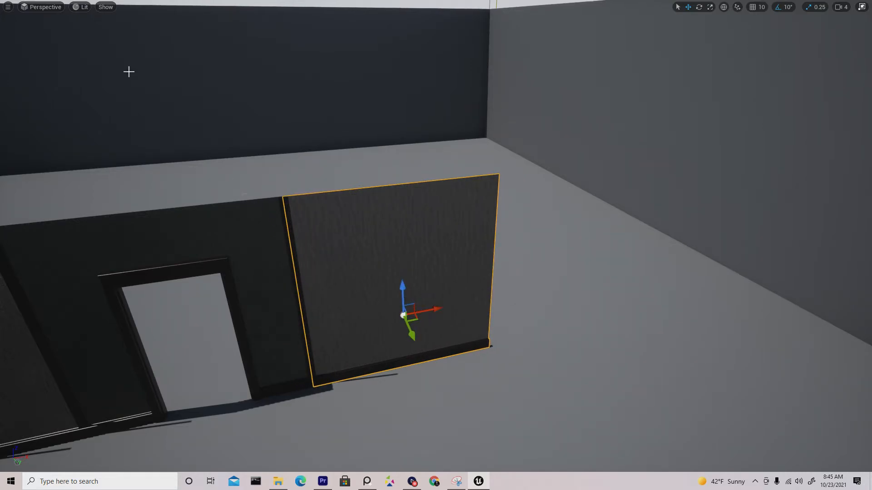
Step: Switch the viewport to Detail Lighting and fine-tune the wide panel along X against the third doorway's end divider
{"action": "left_click", "coordinate": [84, 6]}
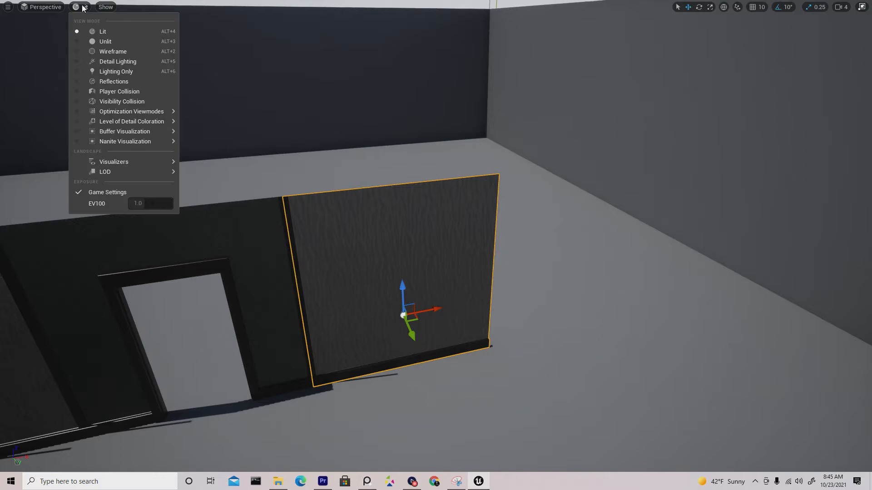
{"action": "left_click", "coordinate": [124, 61]}
{"action": "key", "text": "s"}
{"action": "mouse_move", "coordinate": [238, 170]}
{"action": "right_mouse_down"}
{"action": "mouse_move", "coordinate": [252, 172]}
{"action": "mouse_move", "coordinate": [238, 191]}
{"action": "mouse_move", "coordinate": [224, 184]}
{"action": "mouse_move", "coordinate": [245, 174]}
{"action": "right_mouse_up"}
{"action": "key", "text": "w"}
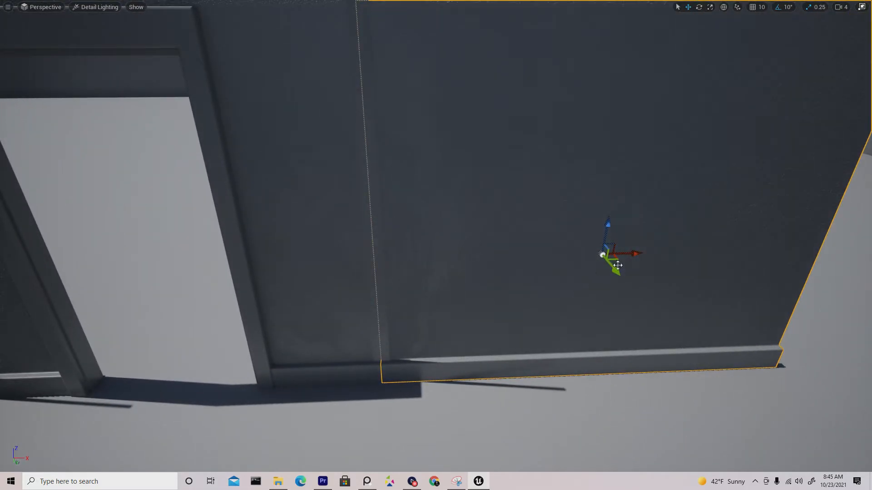
{"action": "left_click_drag", "start_coordinate": [633, 254], "coordinate": [631, 253]}
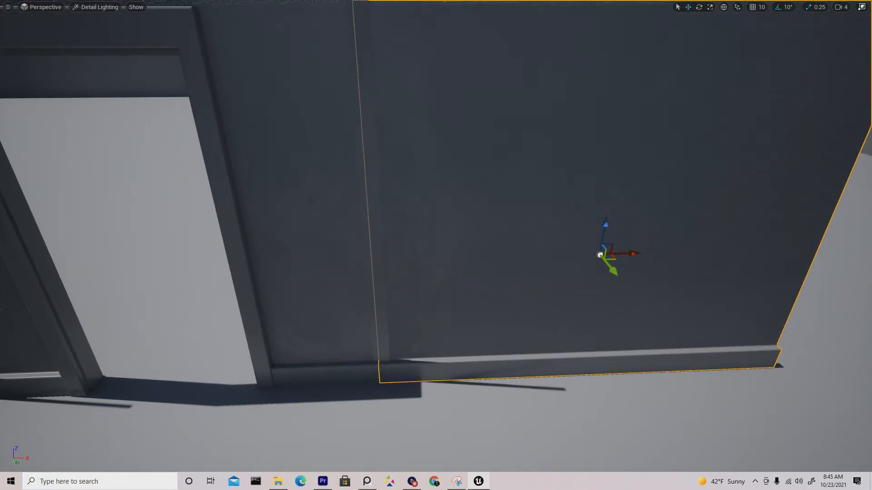
Step: Duplicate the wide end panel along X to lengthen the wall by one more panel
{"action": "left_click", "coordinate": [220, 253]}
{"action": "right_click_drag", "start_coordinate": [294, 260], "coordinate": [426, 245]}
{"action": "left_click", "coordinate": [466, 239]}
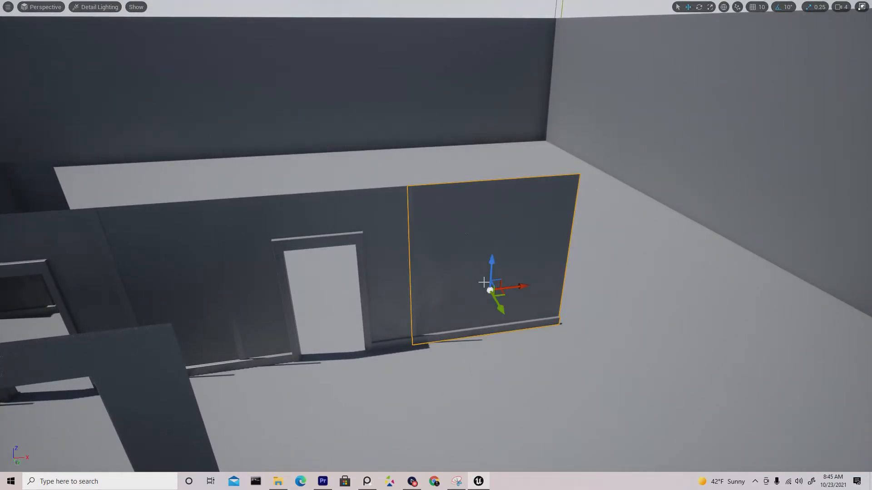
{"action": "left_click_drag", "start_coordinate": [509, 288], "coordinate": [643, 292]}
{"action": "right_click_drag", "start_coordinate": [585, 292], "coordinate": [643, 292]}
{"action": "left_click", "coordinate": [445, 176]}
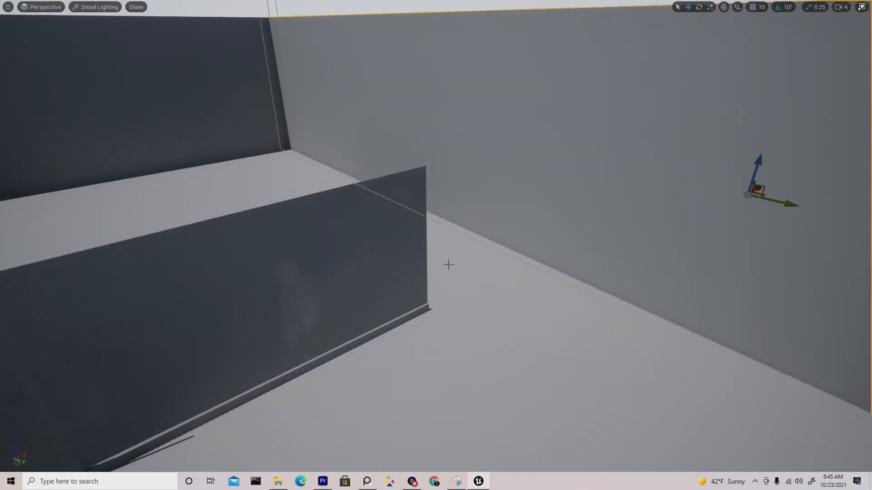
Step: Return the viewport to the Lit view mode and bring the free-standing window panel into view
{"action": "right_click_drag", "start_coordinate": [448, 265], "coordinate": [531, 263]}
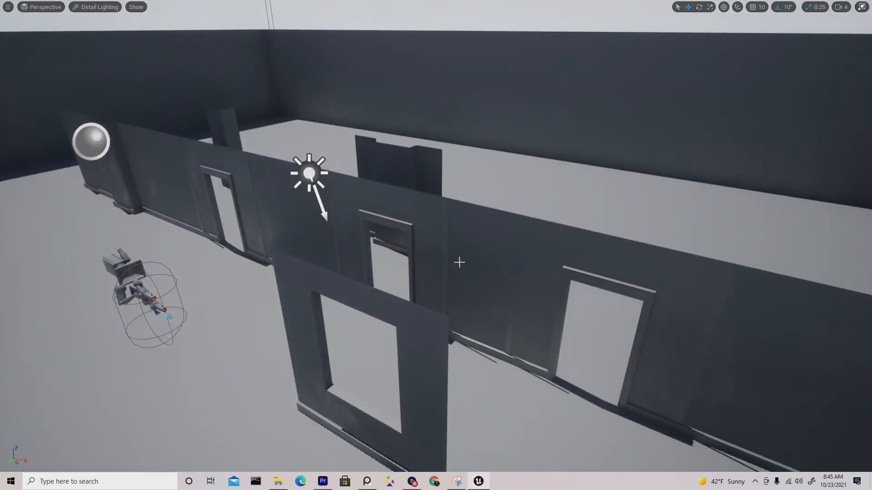
{"action": "left_click", "coordinate": [80, 6]}
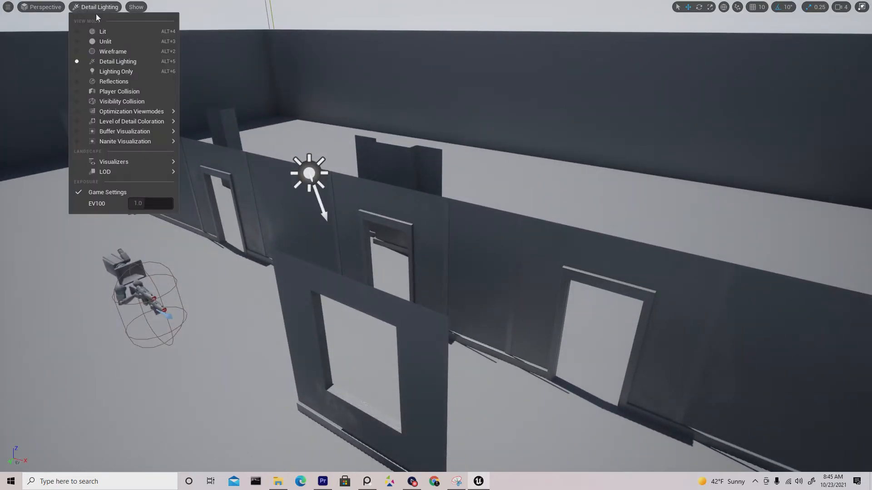
{"action": "left_click", "coordinate": [115, 31]}
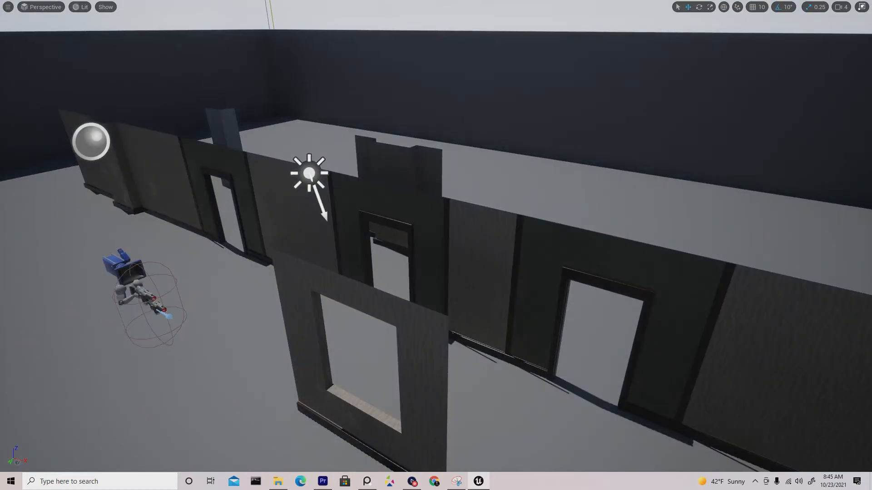
{"action": "right_click_drag", "start_coordinate": [115, 31], "coordinate": [319, 132]}
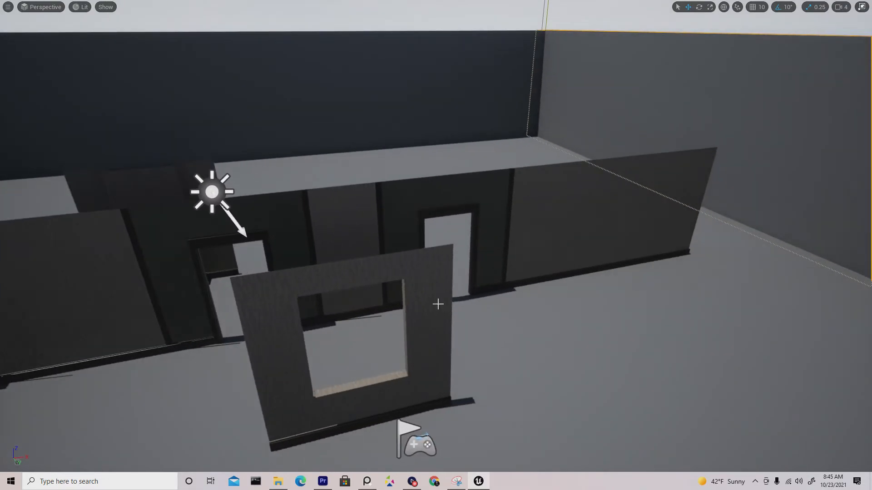
Step: Rotate the window panel about its vertical axis so that it stands across the hallway wall's direction
{"action": "left_click", "coordinate": [433, 320]}
{"action": "key", "text": "e"}
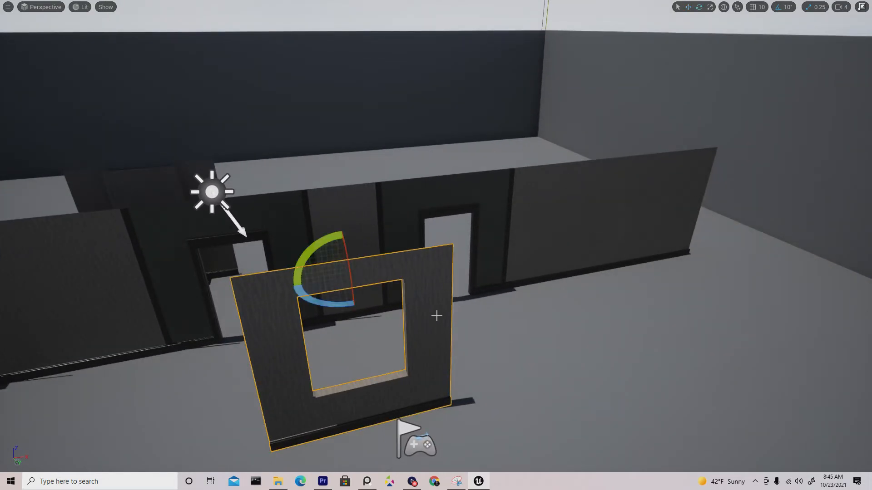
{"action": "left_click_drag", "start_coordinate": [359, 293], "coordinate": [408, 297]}
{"action": "right_click_drag", "start_coordinate": [359, 225], "coordinate": [435, 225]}
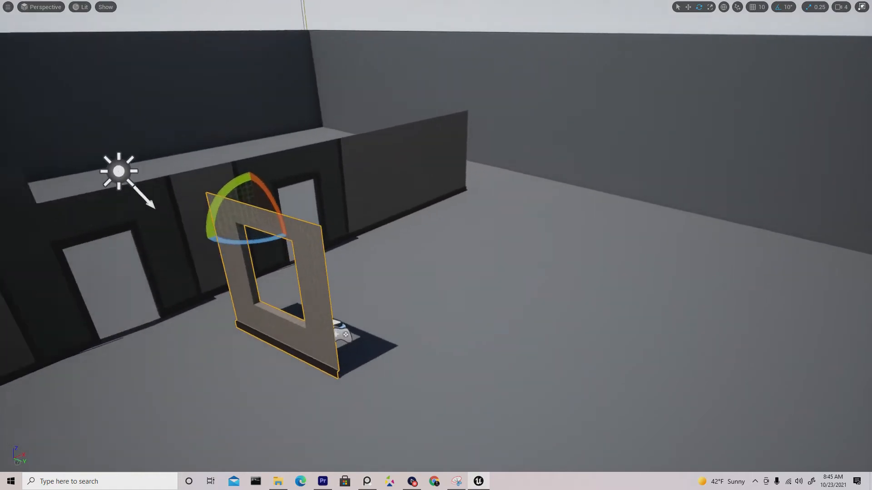
{"action": "right_click_drag", "start_coordinate": [163, 129], "coordinate": [143, 130]}
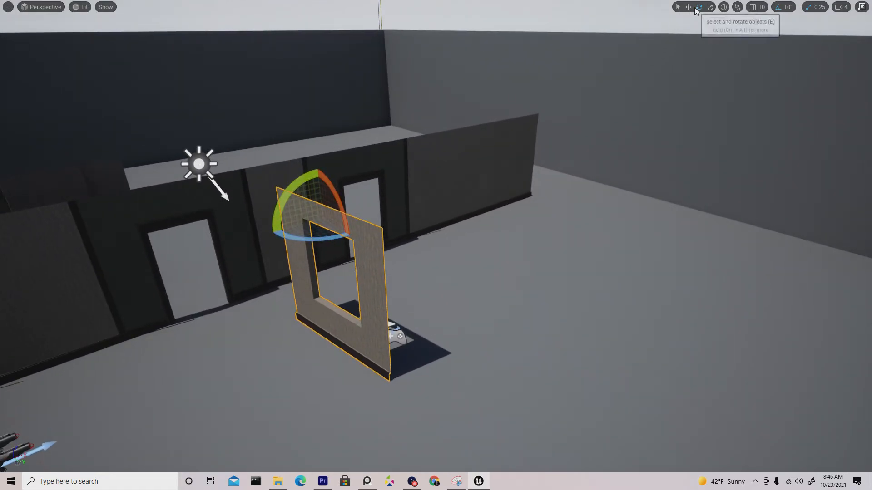
Step: Move the window panel along X past the wall's free end and correct its rotation about the vertical axis
{"action": "left_click", "coordinate": [689, 8]}
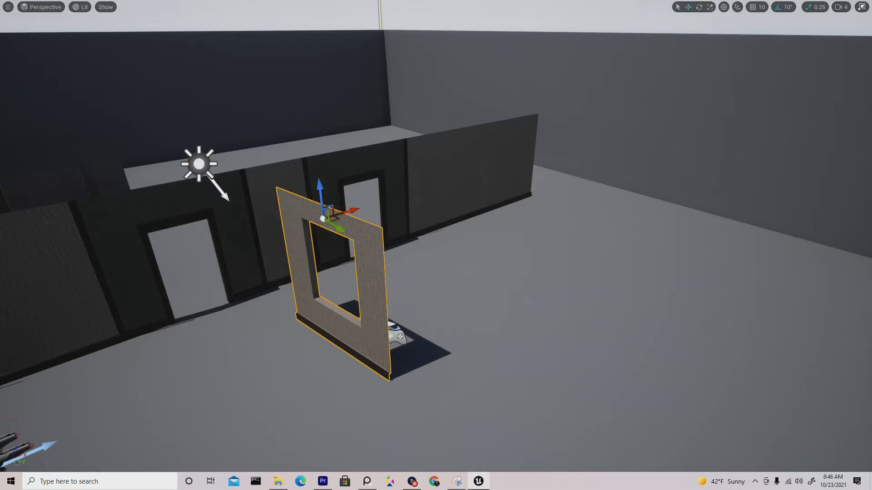
{"action": "left_click_drag", "start_coordinate": [349, 212], "coordinate": [612, 134]}
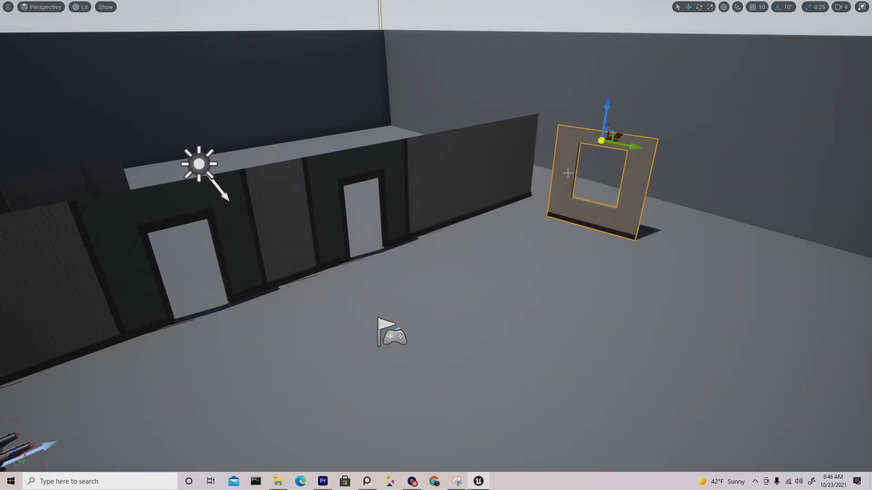
{"action": "left_click_drag", "start_coordinate": [493, 206], "coordinate": [551, 198]}
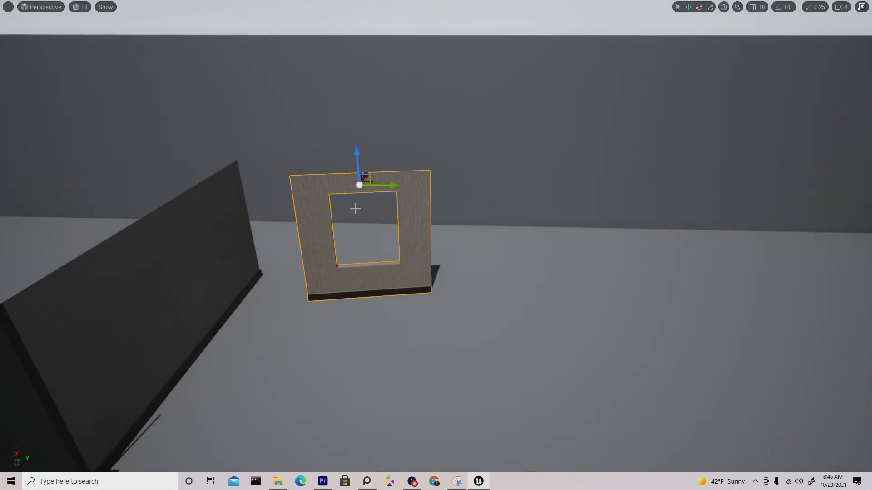
{"action": "key", "text": "e"}
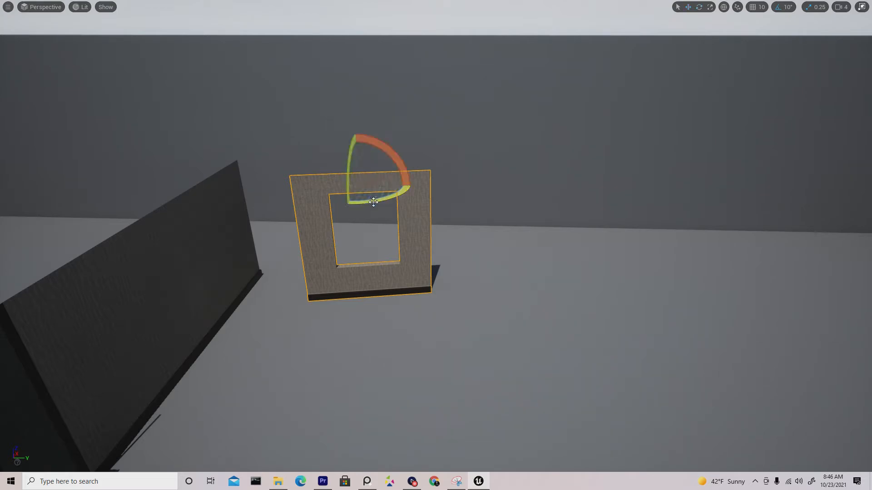
{"action": "mouse_move", "coordinate": [379, 202]}
{"action": "left_mouse_down"}
{"action": "mouse_move", "coordinate": [366, 165]}
{"action": "mouse_move", "coordinate": [376, 168]}
{"action": "mouse_move", "coordinate": [378, 202]}
{"action": "left_mouse_up"}
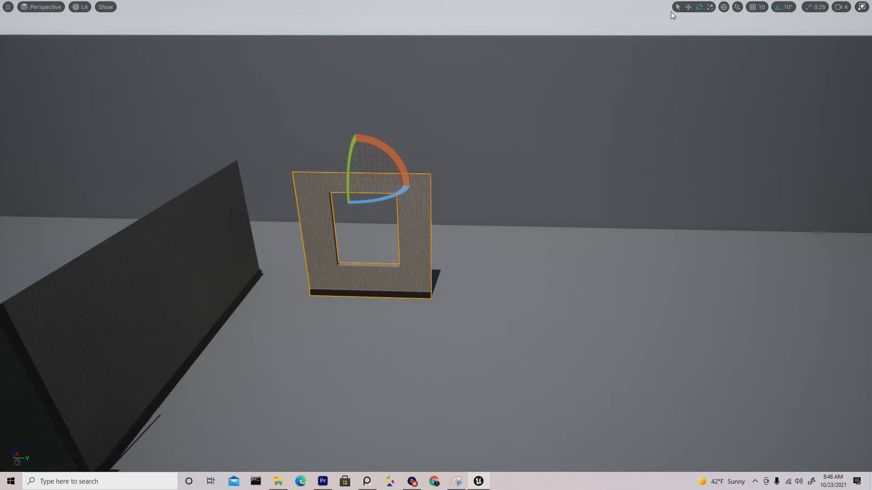
Step: Slide the window panel along Y against the last wide wall panel to form a corner near its free end
{"action": "left_click", "coordinate": [688, 6]}
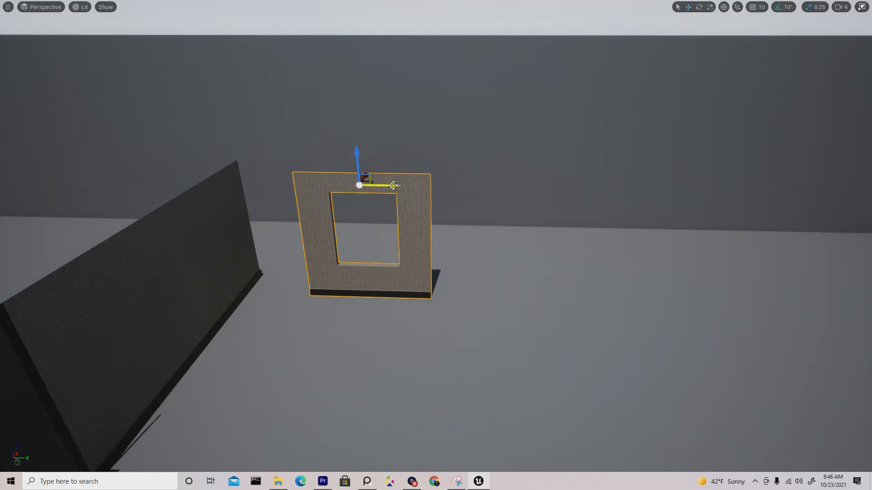
{"action": "left_click_drag", "start_coordinate": [393, 185], "coordinate": [316, 184]}
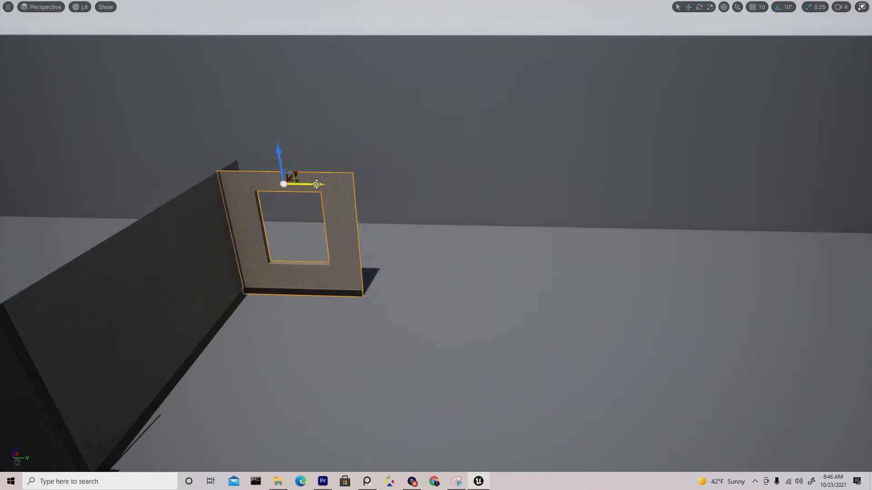
{"action": "key", "text": "f"}
{"action": "mouse_move", "coordinate": [326, 236]}
{"action": "left_mouse_down"}
{"action": "mouse_move", "coordinate": [273, 240]}
{"action": "mouse_move", "coordinate": [295, 277]}
{"action": "mouse_move", "coordinate": [326, 236]}
{"action": "left_mouse_up"}
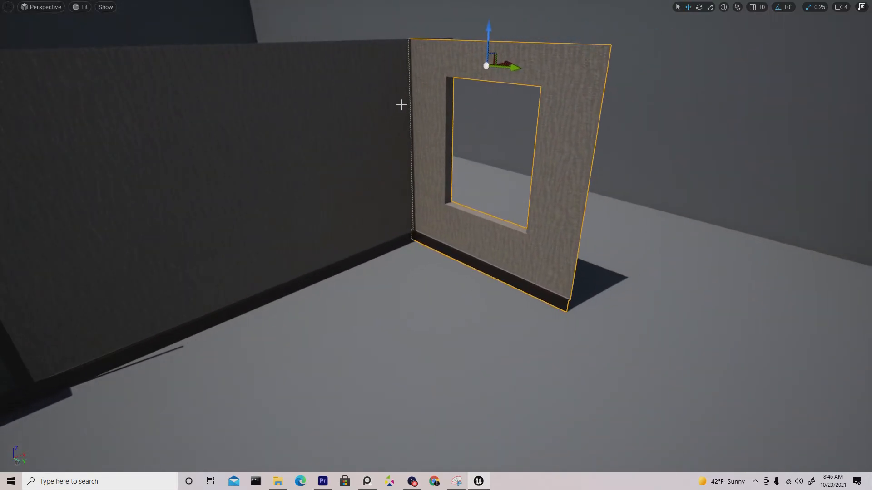
{"action": "left_click_drag", "start_coordinate": [506, 96], "coordinate": [434, 94]}
{"action": "right_click_drag", "start_coordinate": [433, 236], "coordinate": [433, 128]}
Step: Bring a narrow plain panel from between the doorways along X to the corner and rotate it about Z across the wall
{"action": "left_click", "coordinate": [245, 201]}
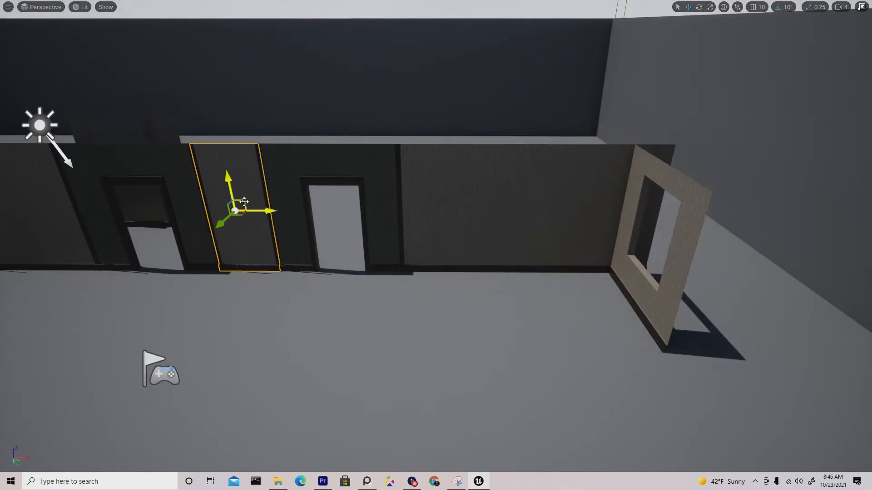
{"action": "left_click_drag", "start_coordinate": [260, 211], "coordinate": [636, 236]}
{"action": "key", "text": "e"}
{"action": "left_click_drag", "start_coordinate": [539, 251], "coordinate": [611, 225]}
Step: Slide the rotated narrow plain panel along Y against the free end of the hallway wall at the corner
{"action": "key", "text": "w"}
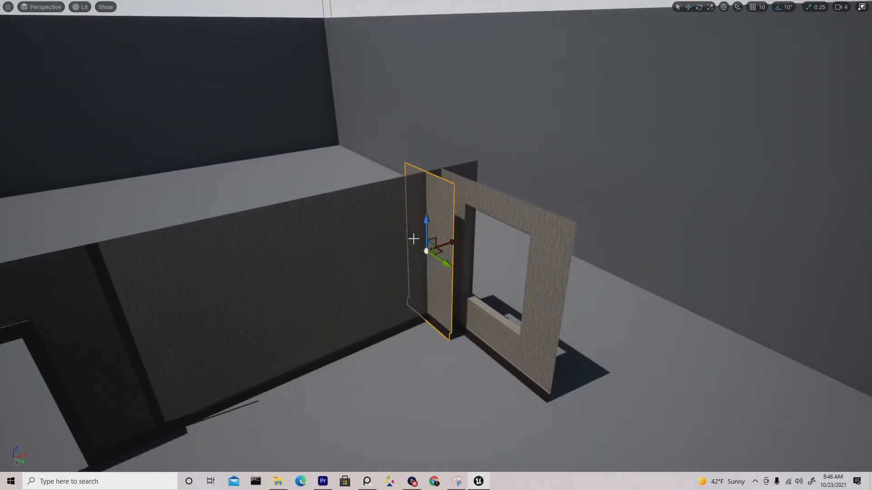
{"action": "left_click_drag", "start_coordinate": [449, 245], "coordinate": [497, 254]}
{"action": "left_click", "coordinate": [457, 236]}
{"action": "left_click", "coordinate": [486, 227]}
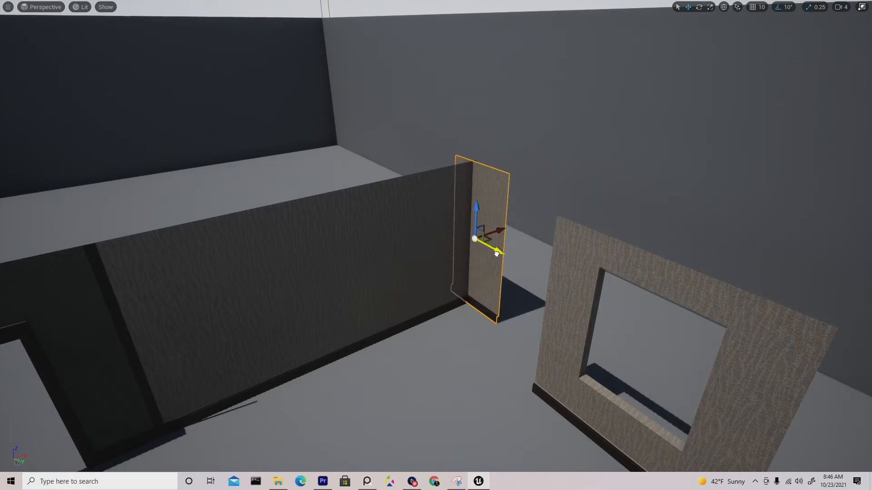
Step: Move the window panel along Y beside the narrow plain panel and fine-align it flush along X, toggling grid snapping as needed
{"action": "left_click", "coordinate": [571, 295]}
{"action": "left_click_drag", "start_coordinate": [672, 283], "coordinate": [547, 228]}
{"action": "mouse_move", "coordinate": [519, 288]}
{"action": "right_mouse_down"}
{"action": "mouse_move", "coordinate": [523, 318]}
{"action": "mouse_move", "coordinate": [512, 290]}
{"action": "right_mouse_up"}
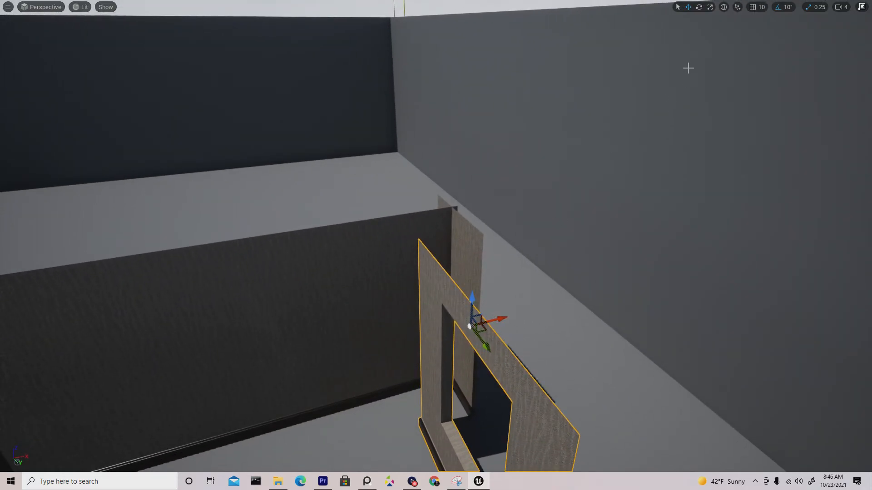
{"action": "left_click", "coordinate": [751, 7]}
{"action": "left_click_drag", "start_coordinate": [494, 318], "coordinate": [567, 290]}
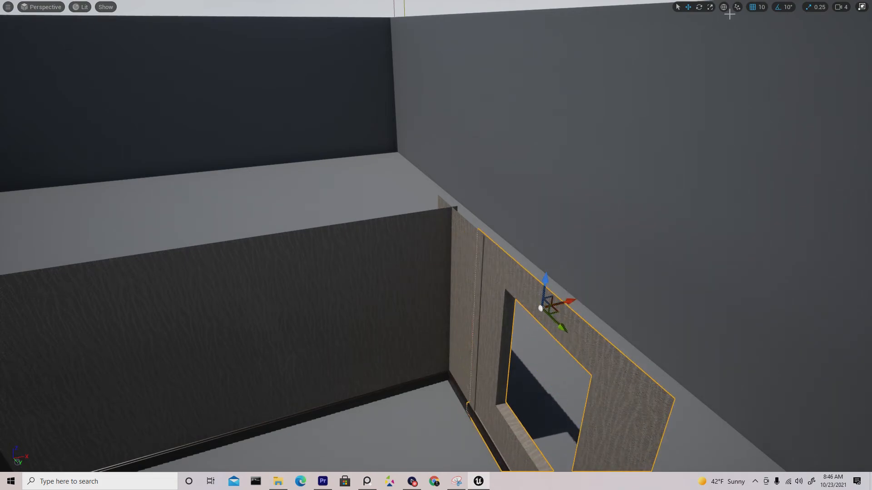
{"action": "left_click", "coordinate": [751, 7]}
{"action": "left_click_drag", "start_coordinate": [570, 301], "coordinate": [569, 302]}
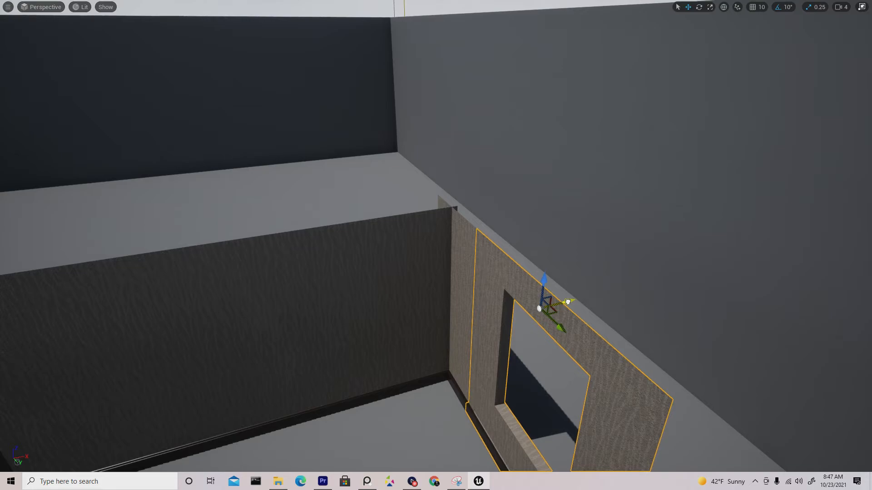
{"action": "left_click_drag", "start_coordinate": [569, 302], "coordinate": [568, 302]}
Step: Slide the narrow and window panels together along Y, and duplicate the narrow panel onto the window panel's free side
{"action": "right_click_drag", "start_coordinate": [439, 293], "coordinate": [425, 272]}
{"action": "key", "text": "s"}
{"action": "left_click", "coordinate": [372, 227]}
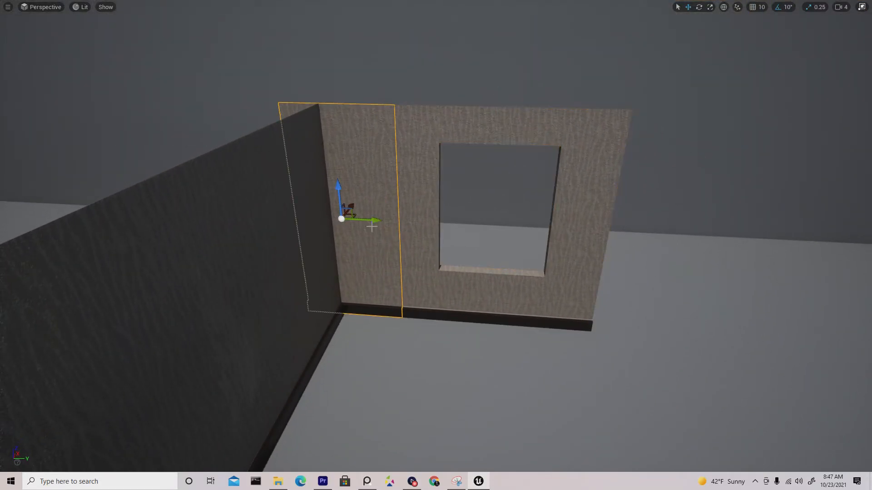
{"action": "left_click", "coordinate": [413, 187], "text": "ctrl"}
{"action": "left_click_drag", "start_coordinate": [520, 131], "coordinate": [466, 131]}
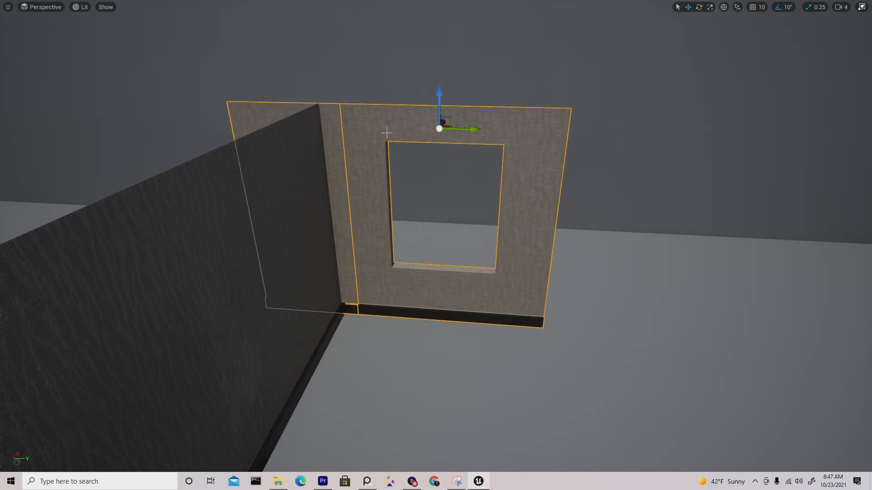
{"action": "left_click", "coordinate": [329, 119]}
{"action": "left_click_drag", "start_coordinate": [312, 215], "coordinate": [621, 262]}
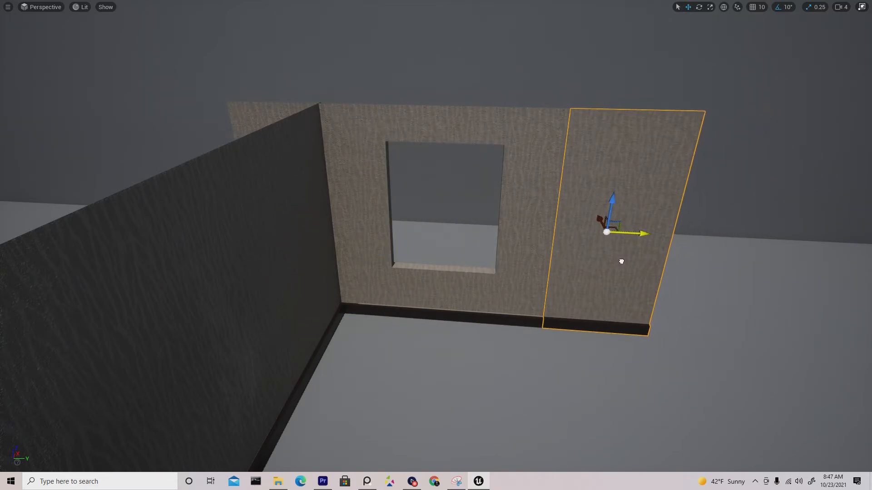
Step: Select all hallway wall panels, dividers and doorways from the corner past the third doorway, and duplicate them along Y for the opposite wall
{"action": "key", "text": "s"}
{"action": "right_click_drag", "start_coordinate": [464, 190], "coordinate": [587, 68]}
{"action": "left_click", "coordinate": [596, 113]}
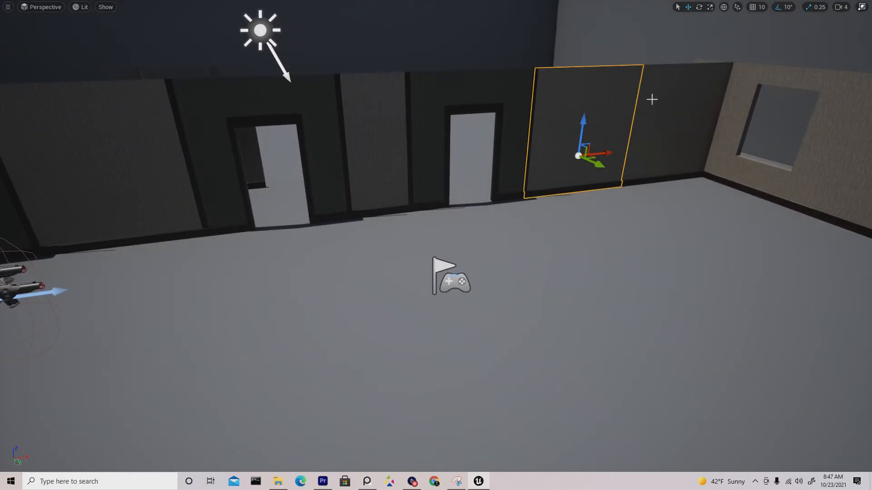
{"action": "left_click", "coordinate": [653, 98]}
{"action": "left_click", "coordinate": [565, 122], "text": "ctrl"}
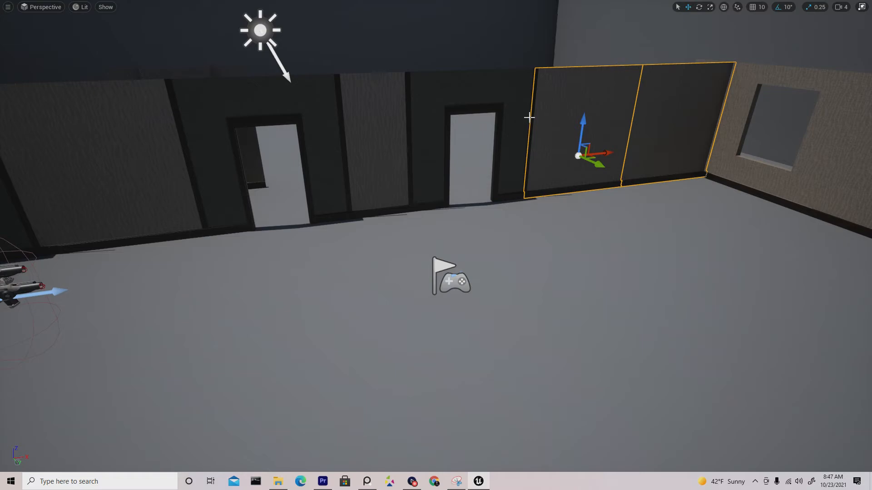
{"action": "left_click", "coordinate": [530, 115], "text": "ctrl"}
{"action": "left_click", "coordinate": [513, 115], "text": "ctrl"}
{"action": "left_click", "coordinate": [498, 110], "text": "ctrl"}
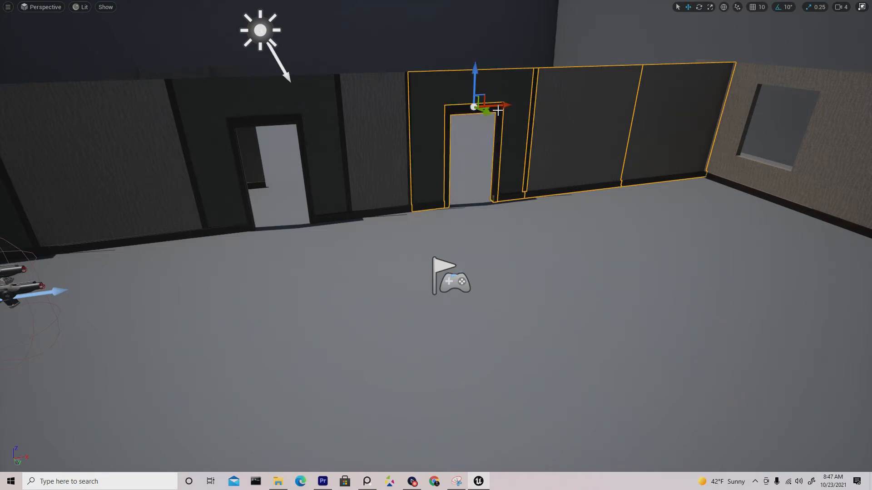
{"action": "left_click", "coordinate": [409, 117], "text": "ctrl"}
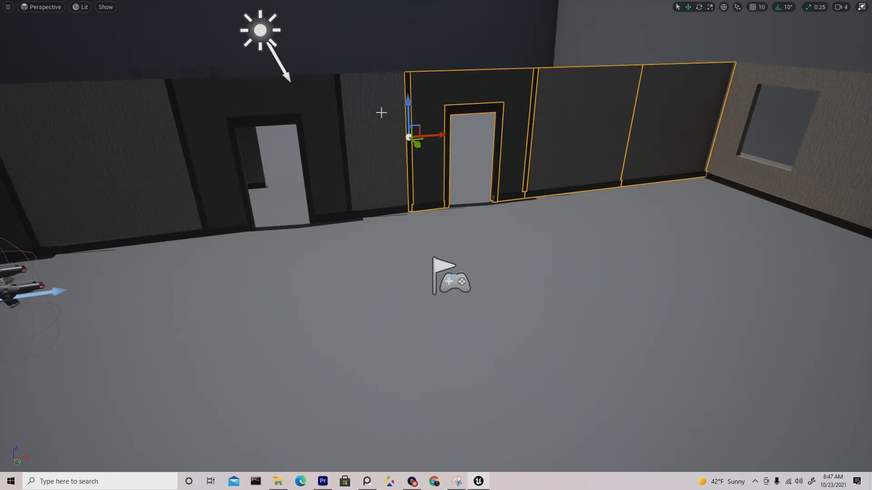
{"action": "left_click", "coordinate": [381, 111], "text": "ctrl"}
{"action": "left_click", "coordinate": [342, 118], "text": "ctrl"}
{"action": "left_click", "coordinate": [324, 119], "text": "ctrl"}
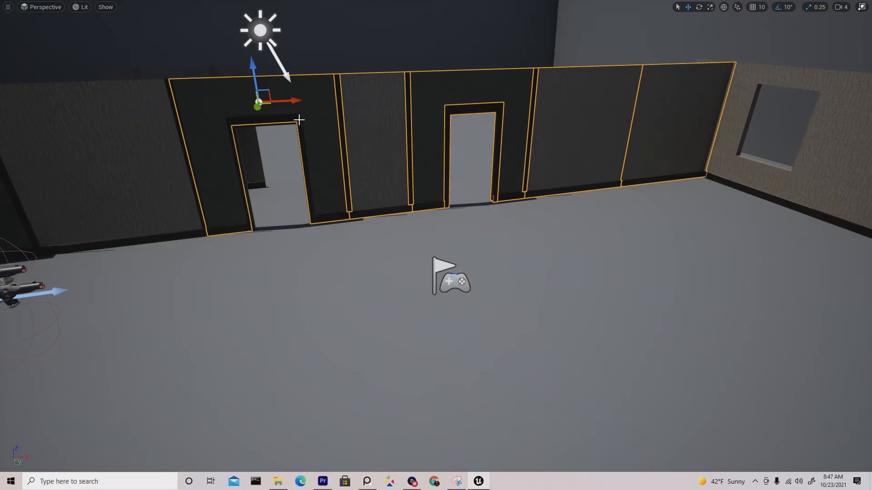
{"action": "left_click", "coordinate": [300, 119], "text": "ctrl"}
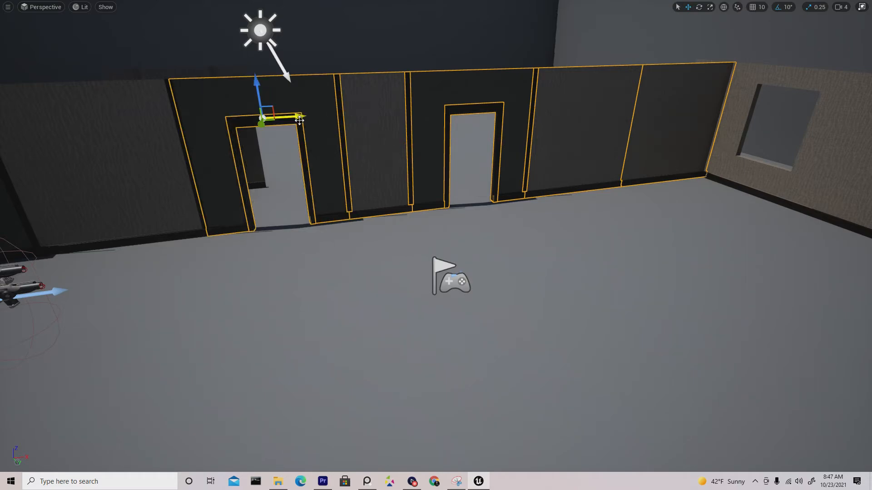
{"action": "left_click", "coordinate": [175, 117], "text": "ctrl"}
{"action": "left_click", "coordinate": [152, 119], "text": "ctrl"}
{"action": "right_click_drag", "start_coordinate": [222, 106], "coordinate": [175, 105]}
{"action": "left_click", "coordinate": [260, 82], "text": "ctrl"}
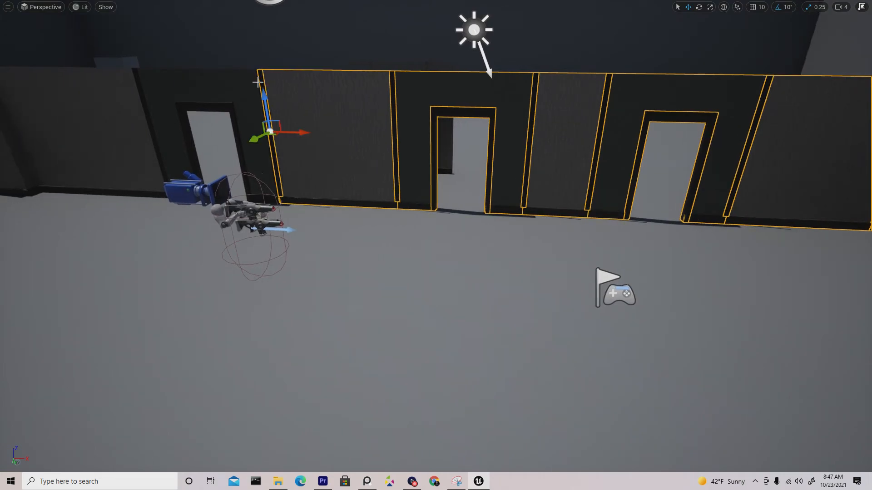
{"action": "left_click", "coordinate": [242, 86], "text": "ctrl"}
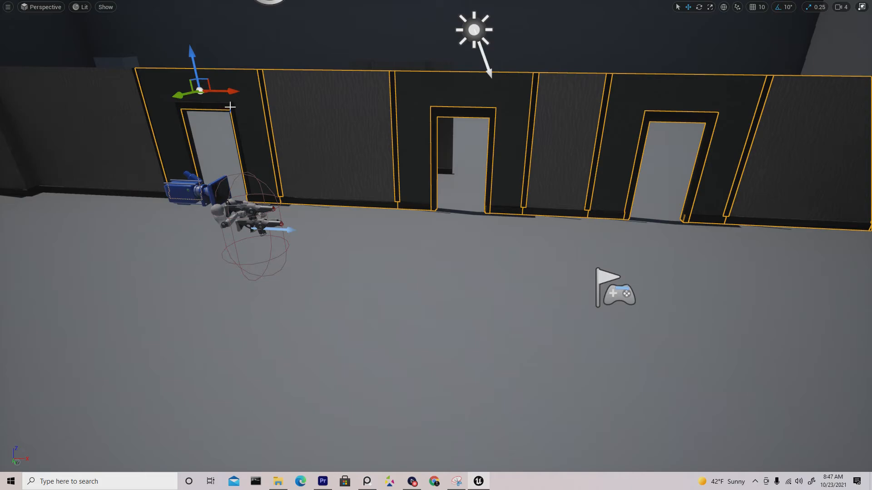
{"action": "left_click", "coordinate": [230, 106], "text": "ctrl"}
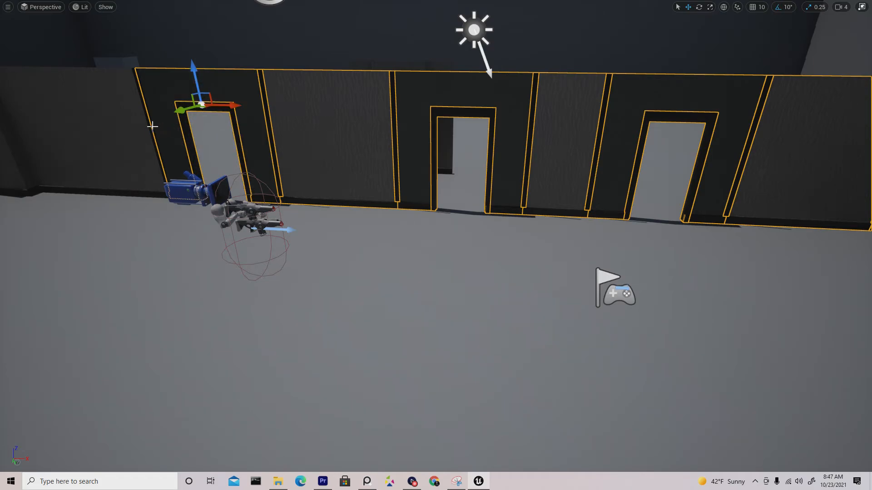
{"action": "left_click", "coordinate": [149, 128], "text": "ctrl"}
{"action": "right_click_drag", "start_coordinate": [205, 92], "coordinate": [199, 72]}
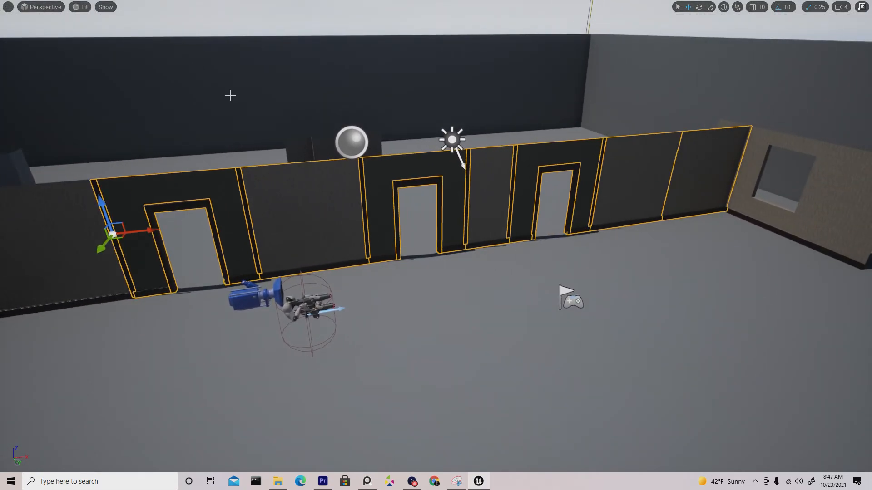
{"action": "left_click_drag", "start_coordinate": [103, 245], "coordinate": [60, 332], "text": "alt"}
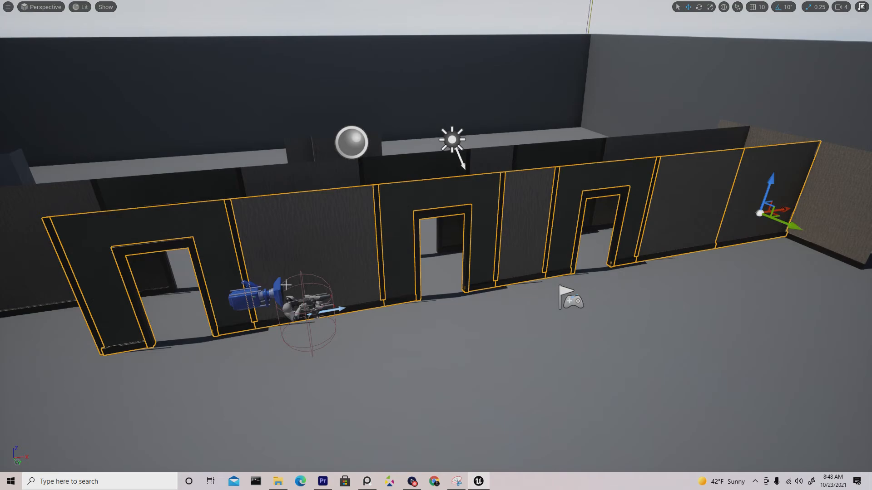
Step: Rotate the duplicated wall section half a turn about its vertical axis so that it faces the original wall
{"action": "key", "text": "e"}
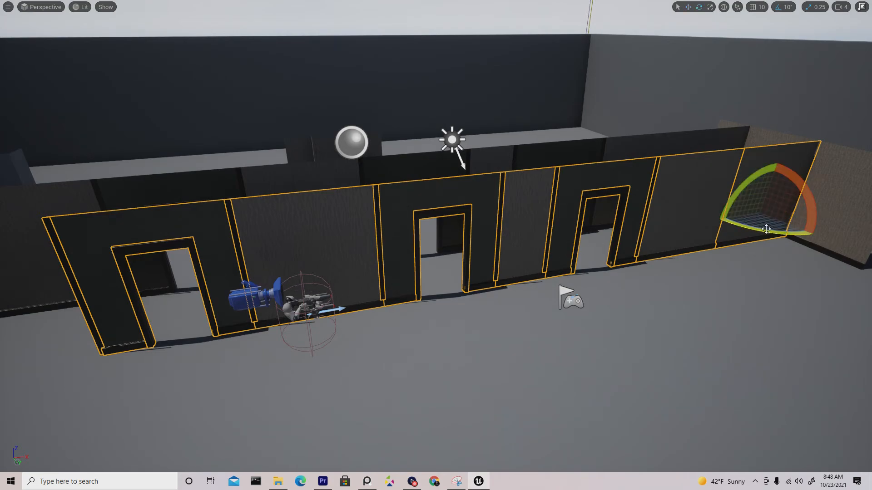
{"action": "mouse_move", "coordinate": [728, 221]}
{"action": "left_mouse_down"}
{"action": "mouse_move", "coordinate": [833, 220]}
{"action": "mouse_move", "coordinate": [696, 219]}
{"action": "mouse_move", "coordinate": [743, 225]}
{"action": "left_mouse_up"}
{"action": "left_click_drag", "start_coordinate": [590, 271], "coordinate": [536, 223]}
{"action": "right_click_drag", "start_coordinate": [536, 223], "coordinate": [672, 193]}
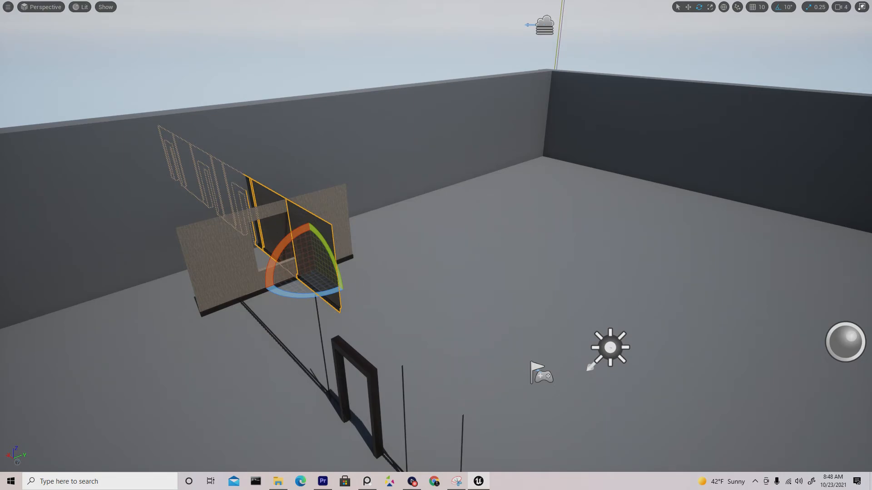
Step: Slide the rotated wall section along X and Y to the opposite side of the hallway, at the window wall's free end
{"action": "key", "text": "w"}
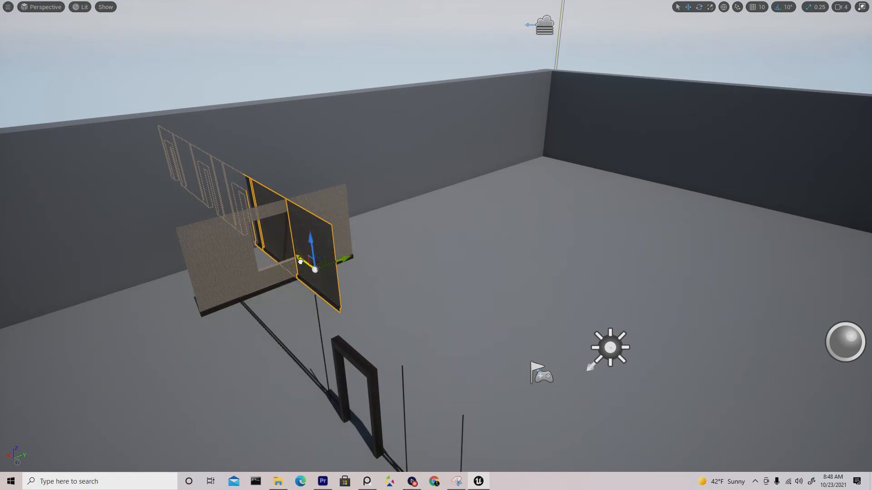
{"action": "left_click_drag", "start_coordinate": [300, 261], "coordinate": [513, 396]}
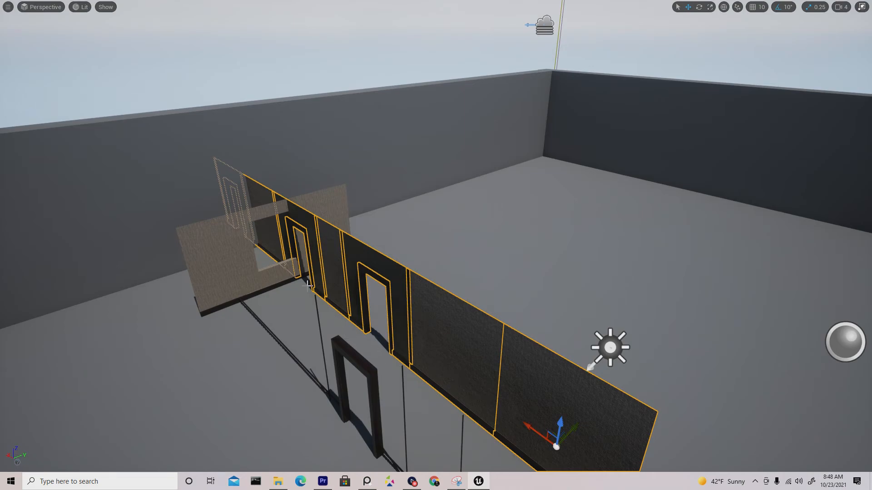
{"action": "right_click_drag", "start_coordinate": [308, 286], "coordinate": [375, 281]}
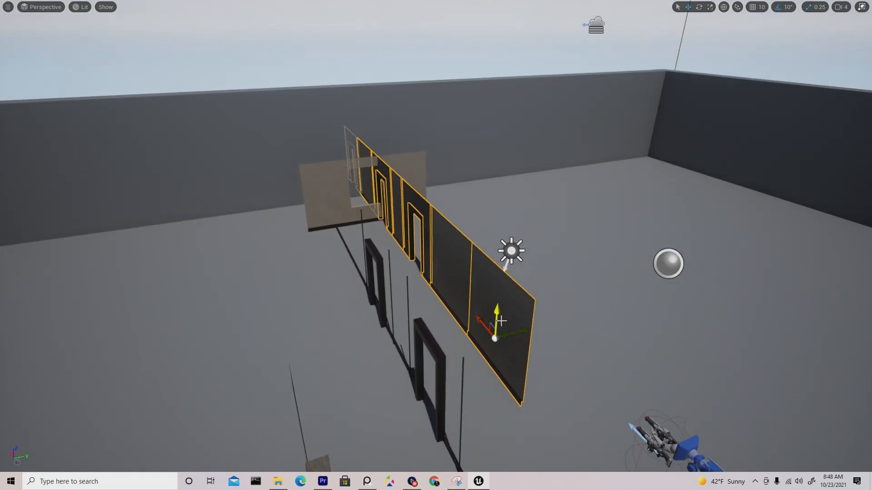
{"action": "left_click_drag", "start_coordinate": [514, 332], "coordinate": [723, 443]}
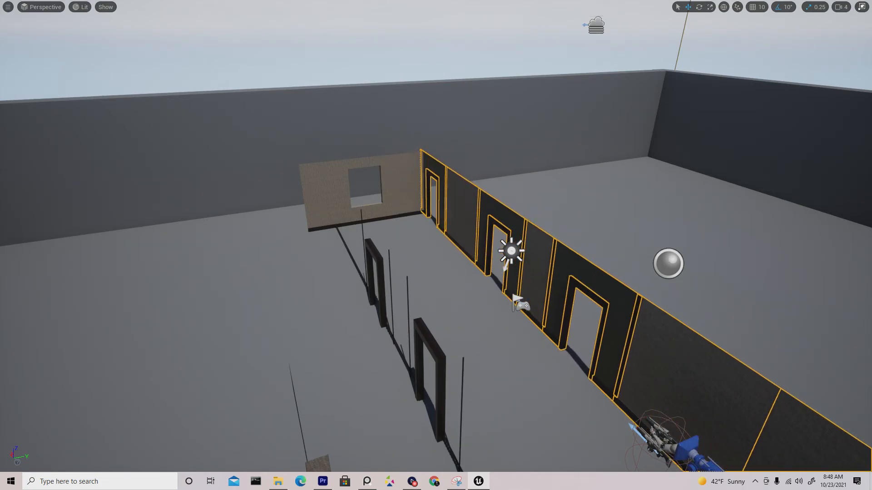
Step: Adjust the duplicated wall along X so that its doorway end meets the window wall in a closed corner
{"action": "left_click_drag", "start_coordinate": [536, 304], "coordinate": [617, 341]}
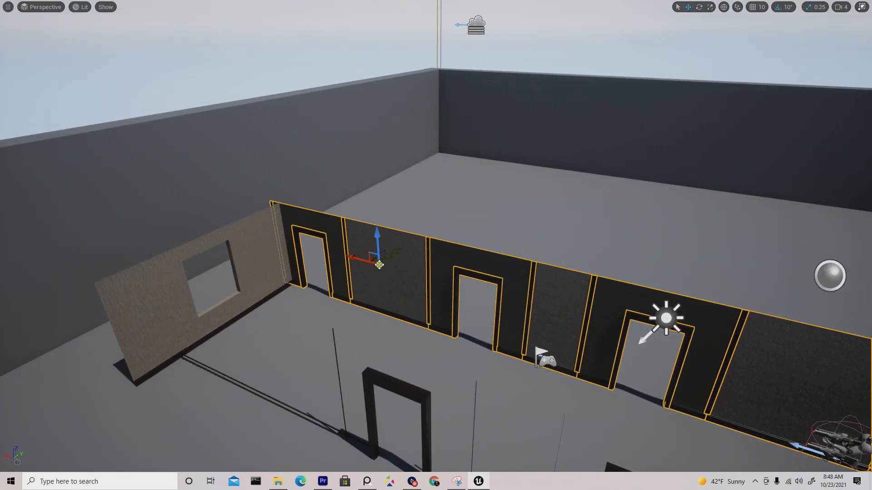
{"action": "left_click_drag", "start_coordinate": [357, 258], "coordinate": [386, 287]}
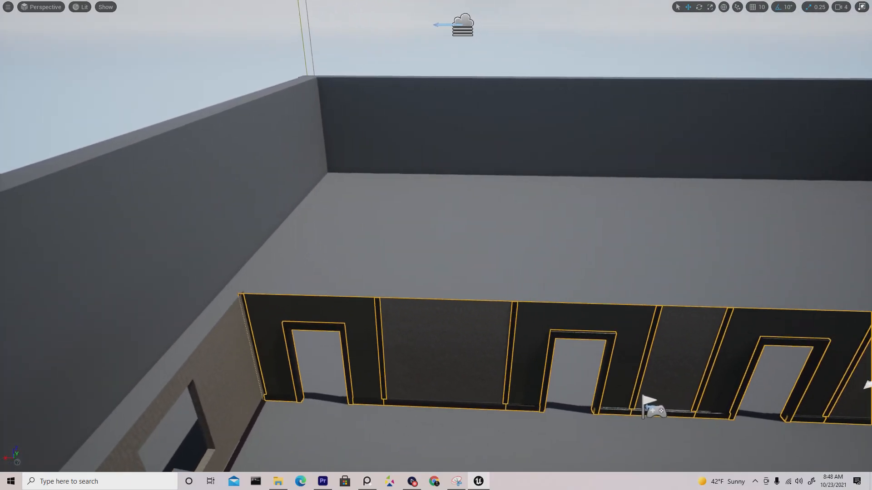
{"action": "right_click_drag", "start_coordinate": [386, 287], "coordinate": [383, 336]}
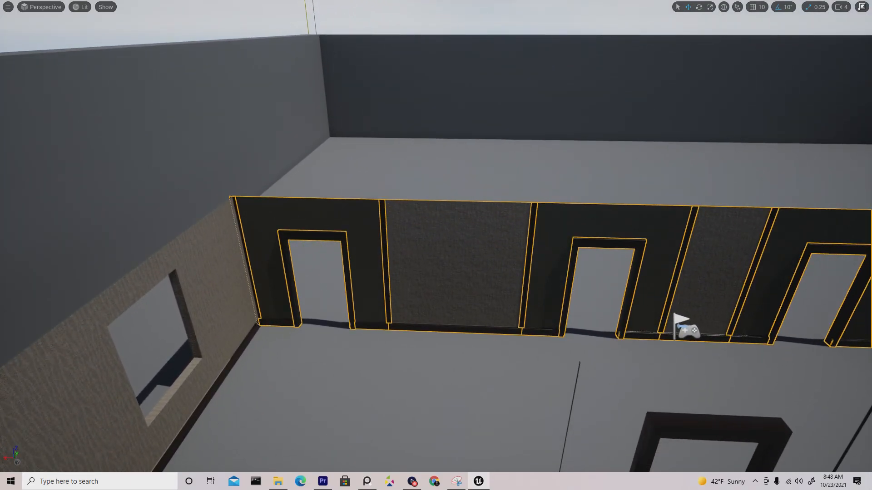
{"action": "left_click", "coordinate": [194, 140]}
Step: Select the window panel and both narrow panels beside it, and shift them along Y to center the window between the hallway walls
{"action": "mouse_move", "coordinate": [301, 235]}
{"action": "right_mouse_down"}
{"action": "mouse_move", "coordinate": [308, 235]}
{"action": "mouse_move", "coordinate": [200, 236]}
{"action": "mouse_move", "coordinate": [175, 309]}
{"action": "mouse_move", "coordinate": [159, 263]}
{"action": "mouse_move", "coordinate": [109, 273]}
{"action": "mouse_move", "coordinate": [218, 275]}
{"action": "mouse_move", "coordinate": [150, 275]}
{"action": "mouse_move", "coordinate": [133, 295]}
{"action": "mouse_move", "coordinate": [138, 268]}
{"action": "mouse_move", "coordinate": [308, 227]}
{"action": "mouse_move", "coordinate": [308, 234]}
{"action": "right_mouse_up"}
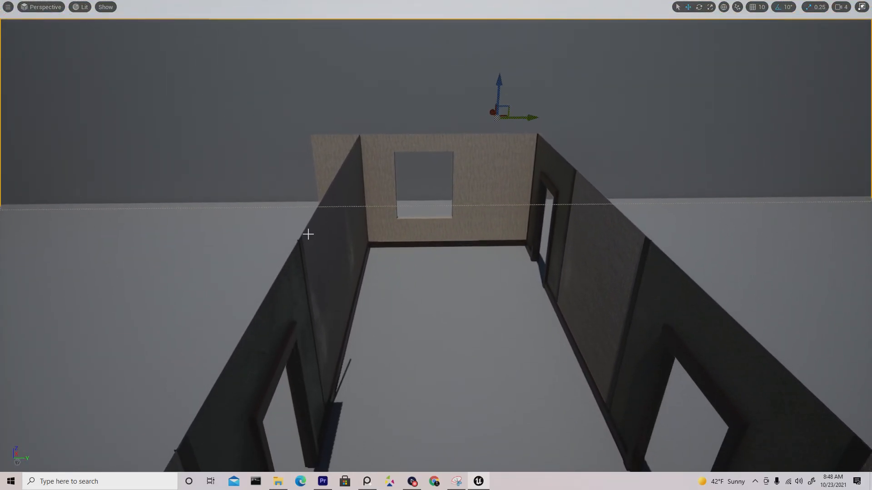
{"action": "left_click", "coordinate": [377, 168]}
{"action": "left_click", "coordinate": [338, 155], "text": "ctrl"}
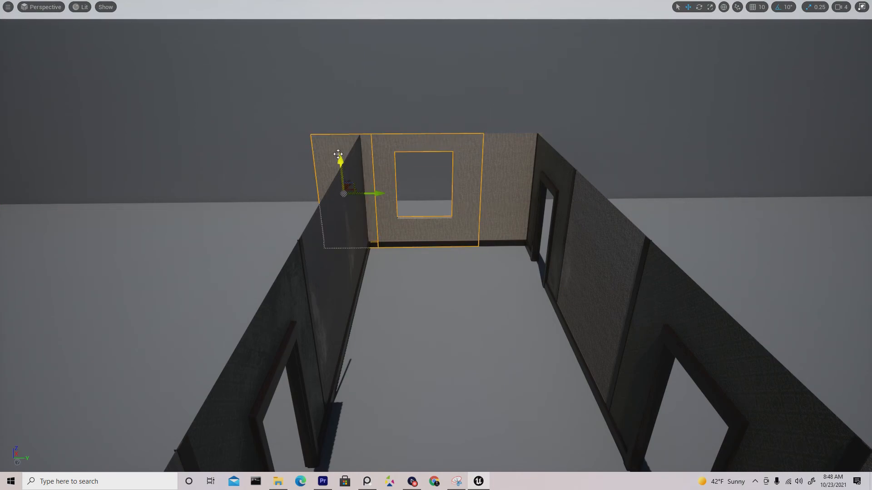
{"action": "left_click", "coordinate": [495, 149], "text": "ctrl"}
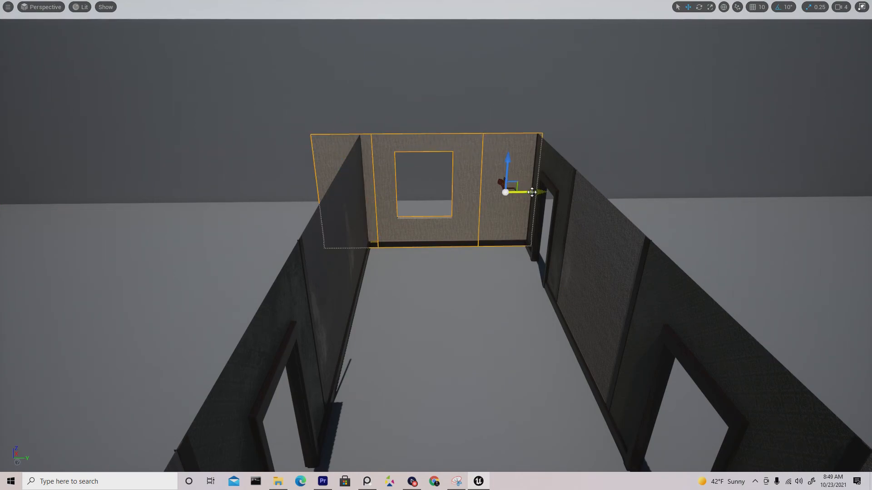
{"action": "left_click_drag", "start_coordinate": [532, 193], "coordinate": [555, 196]}
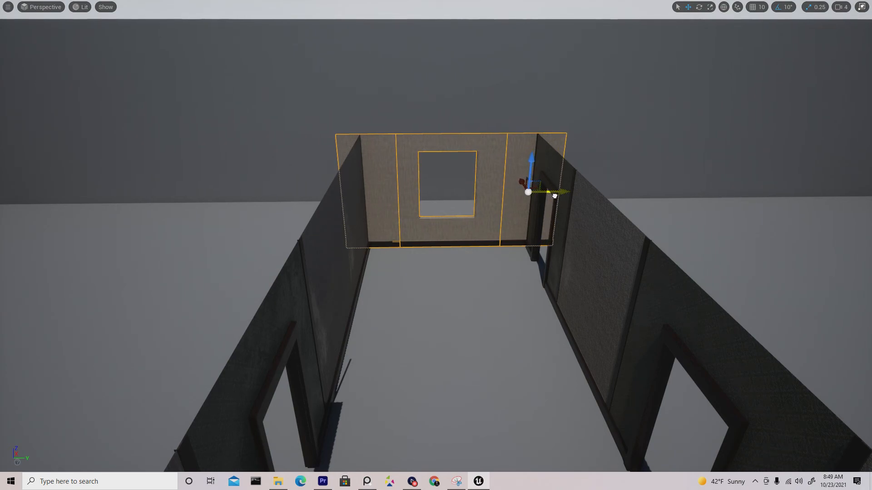
{"action": "left_click", "coordinate": [488, 99]}
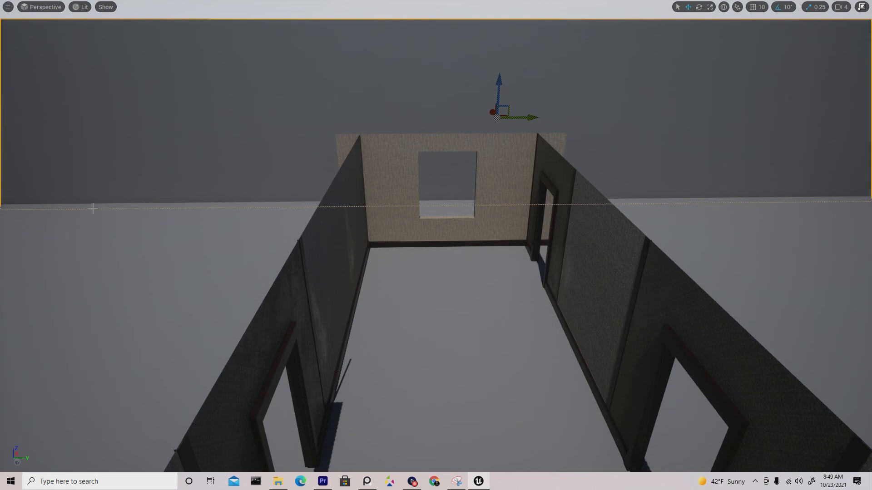
{"action": "key", "text": "s"}
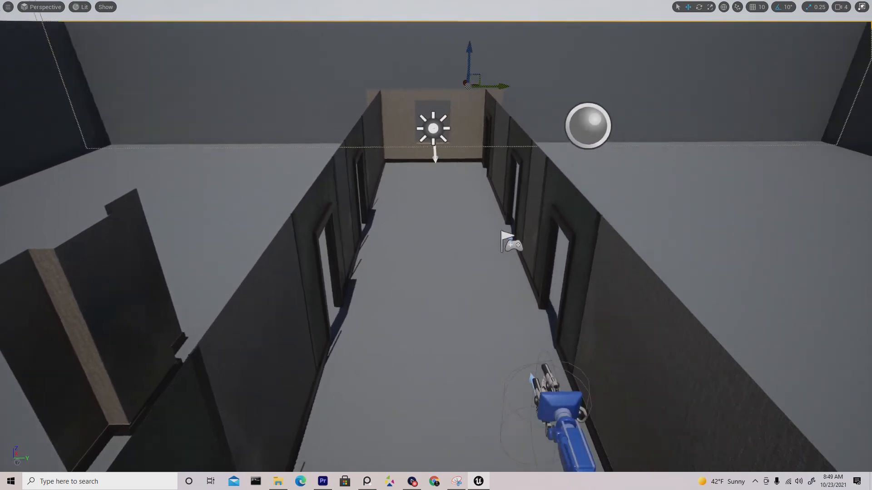
{"action": "key", "text": "s"}
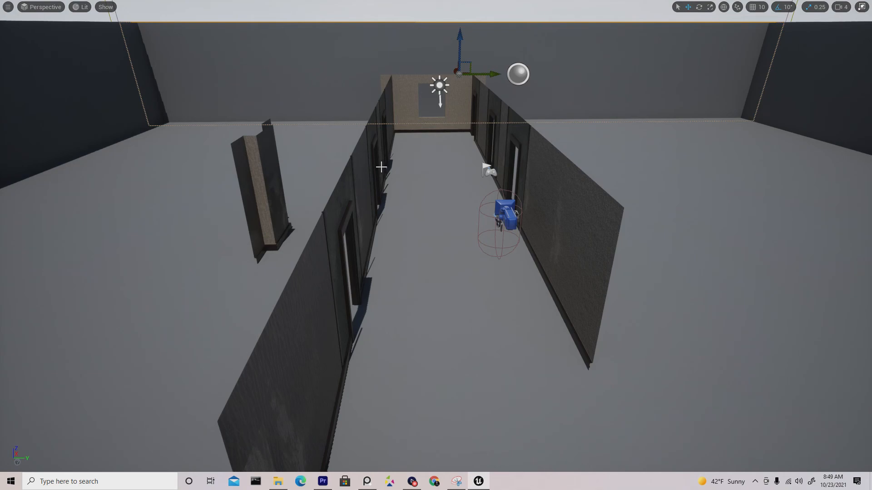
Step: Play-test the level in first person, walking the full hallway to inspect both side walls, the doorways and the windowed end wall
{"action": "key", "text": "F11"}
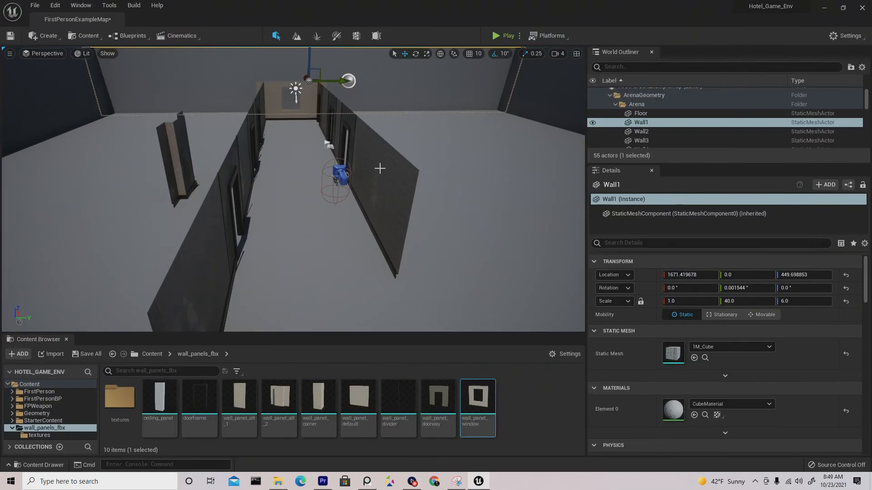
{"action": "left_click", "coordinate": [508, 37]}
{"action": "key", "text": "w"}
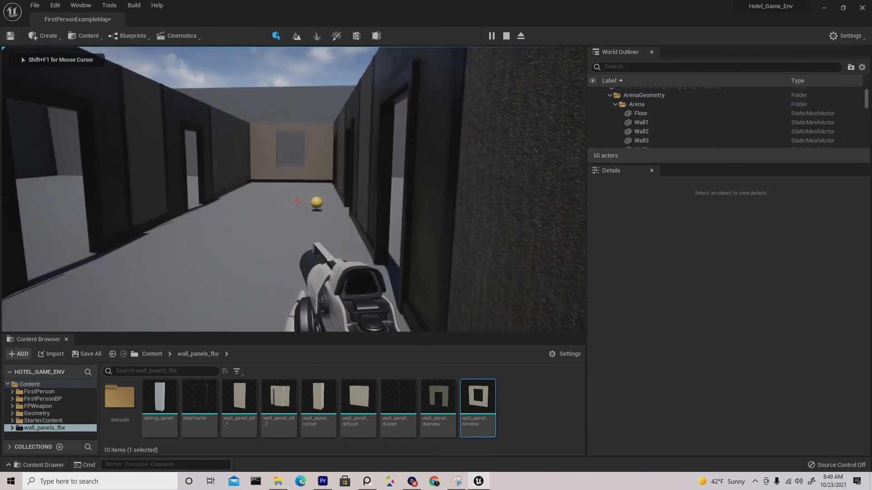
{"action": "key", "text": "w"}
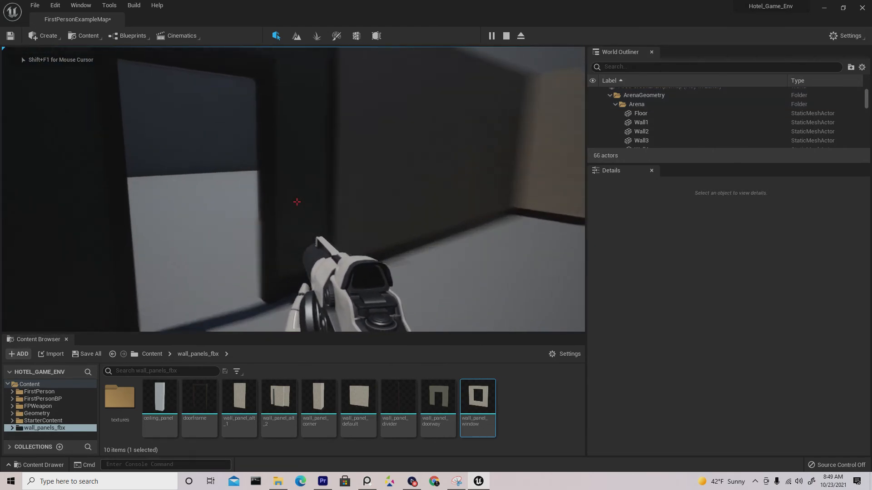
{"action": "key", "text": "w"}
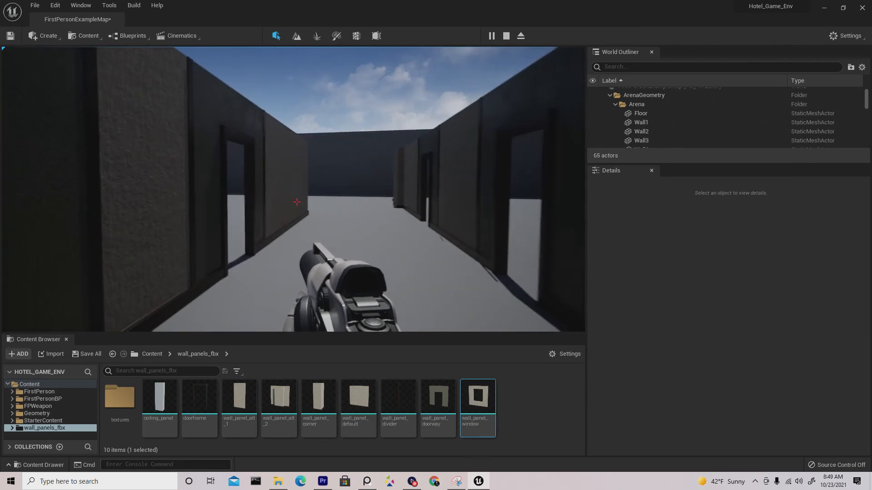
{"action": "key", "text": "w"}
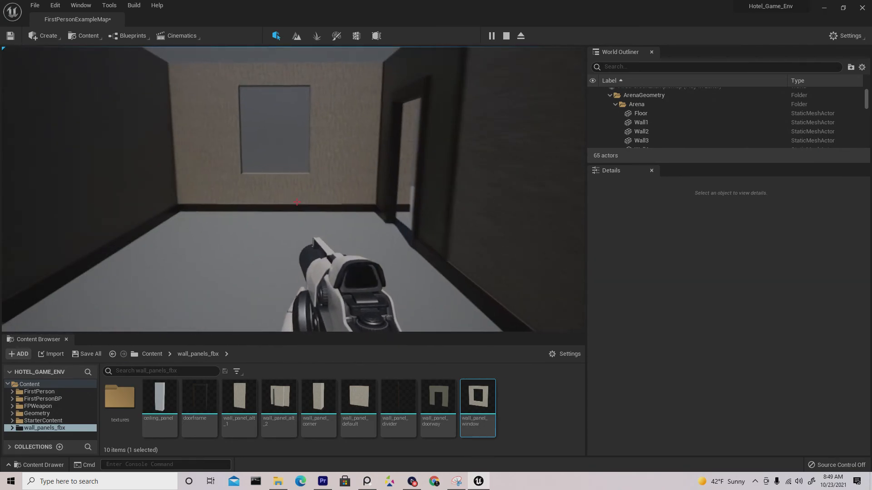
{"action": "key", "text": "s"}
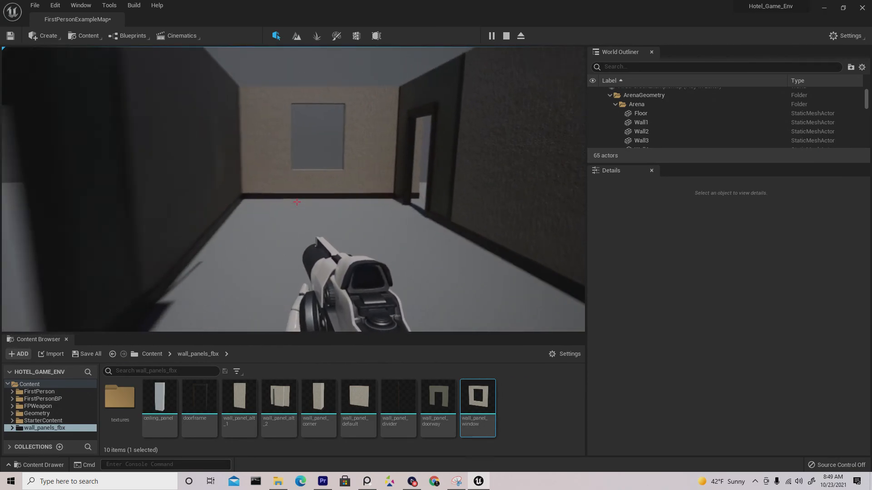
{"action": "key", "text": "s"}
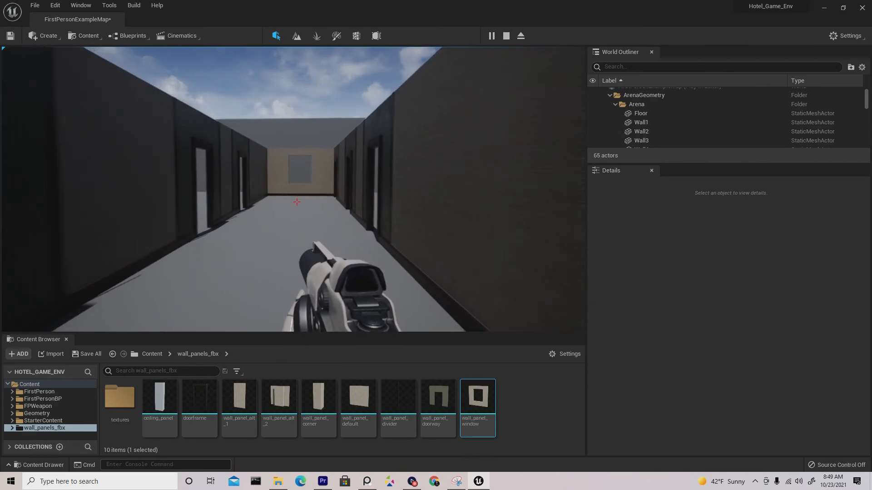
{"action": "key", "text": "w"}
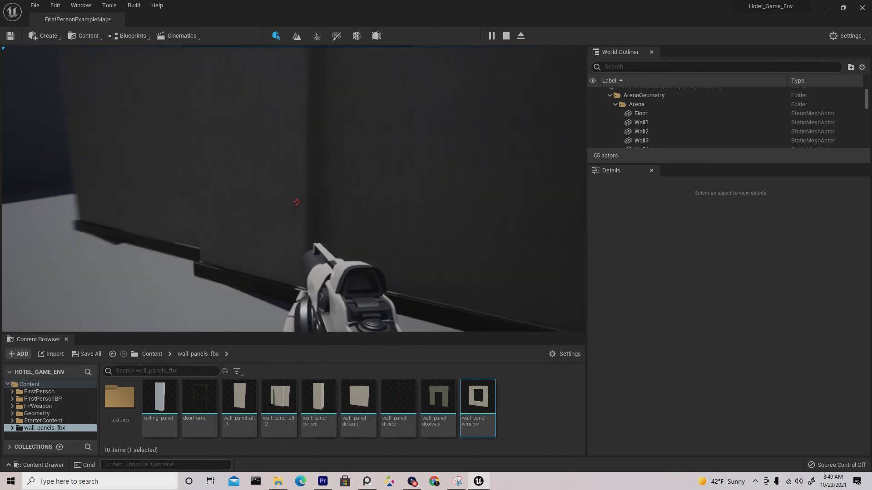
{"action": "key", "text": "w"}
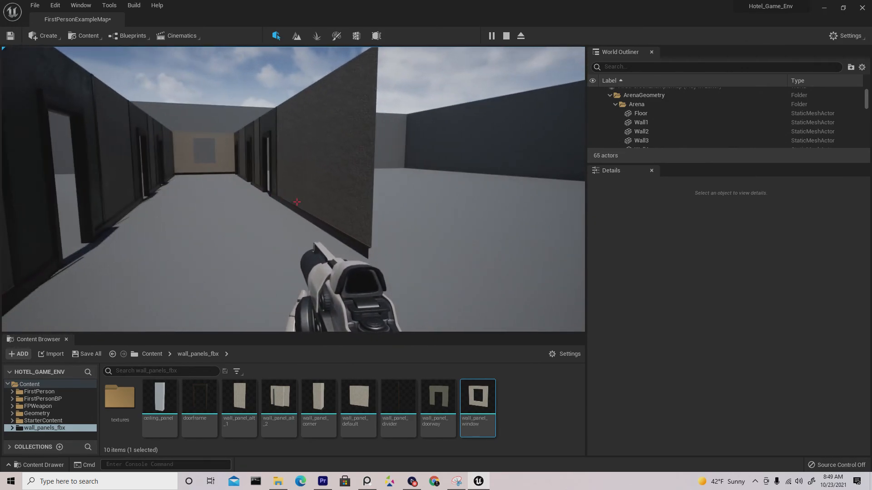
{"action": "key", "text": "w"}
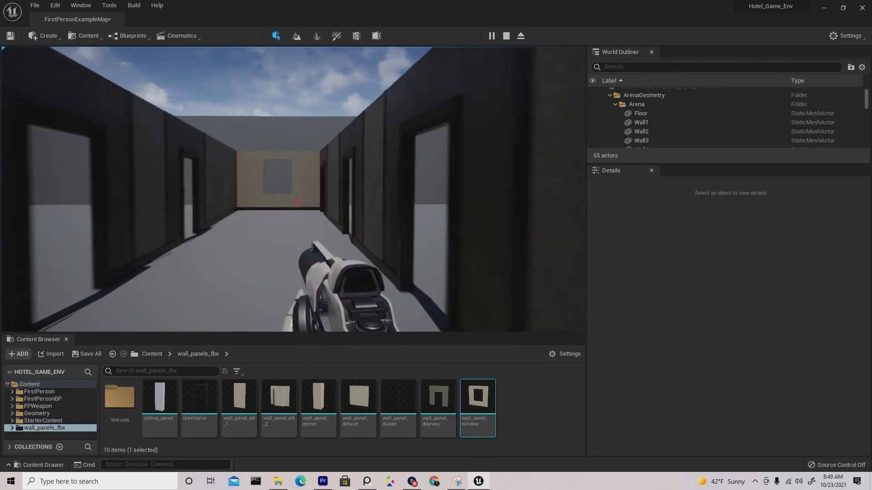
{"action": "key", "text": "s"}
{"action": "key", "text": "d"}
{"action": "key", "text": "s"}
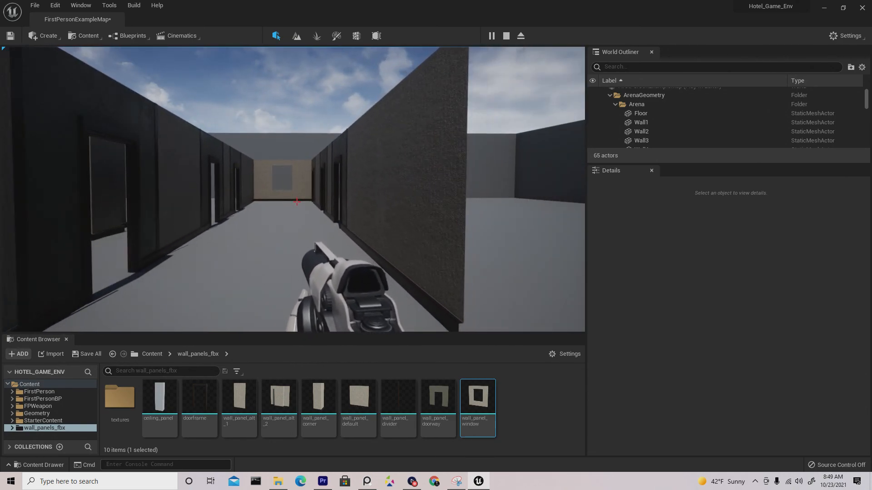
{"action": "key", "text": "w"}
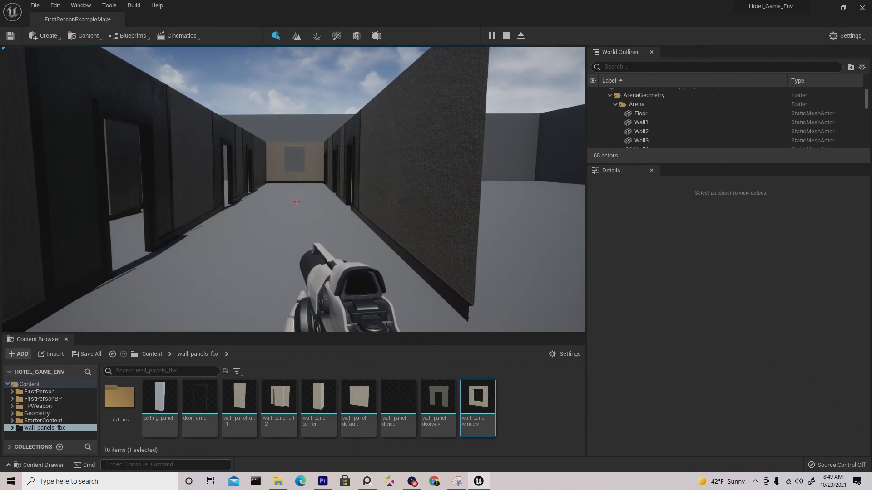
{"action": "key", "text": "Escape"}
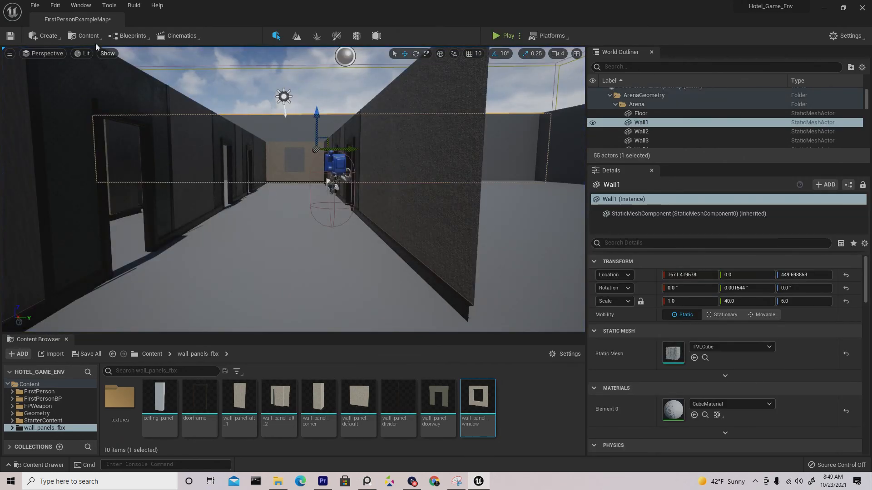
Step: Save all unsaved levels and assets in the project
{"action": "left_click", "coordinate": [36, 5]}
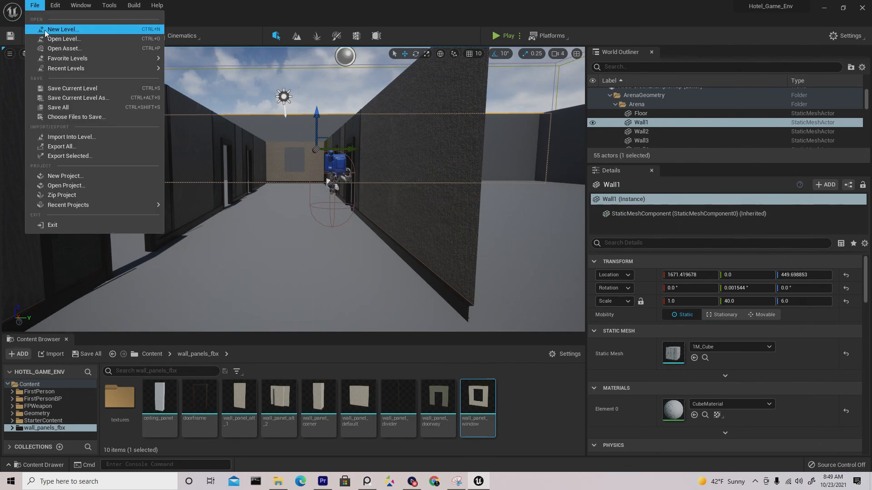
{"action": "left_click", "coordinate": [77, 109]}
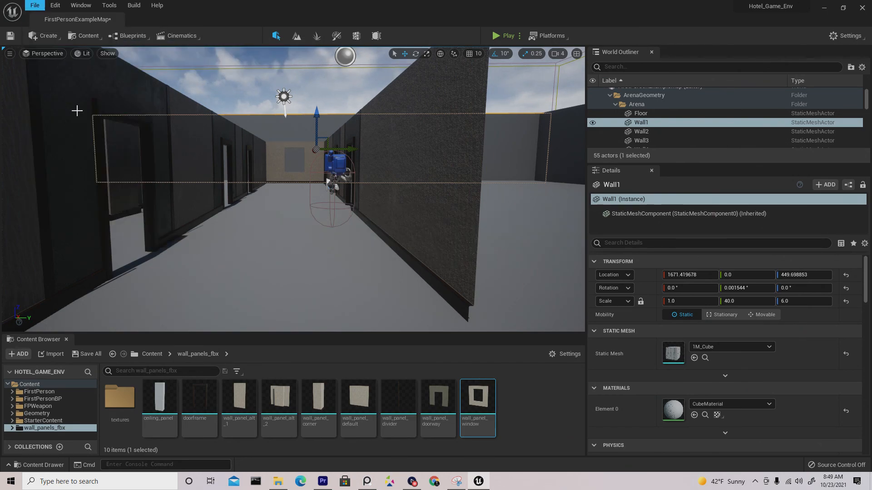